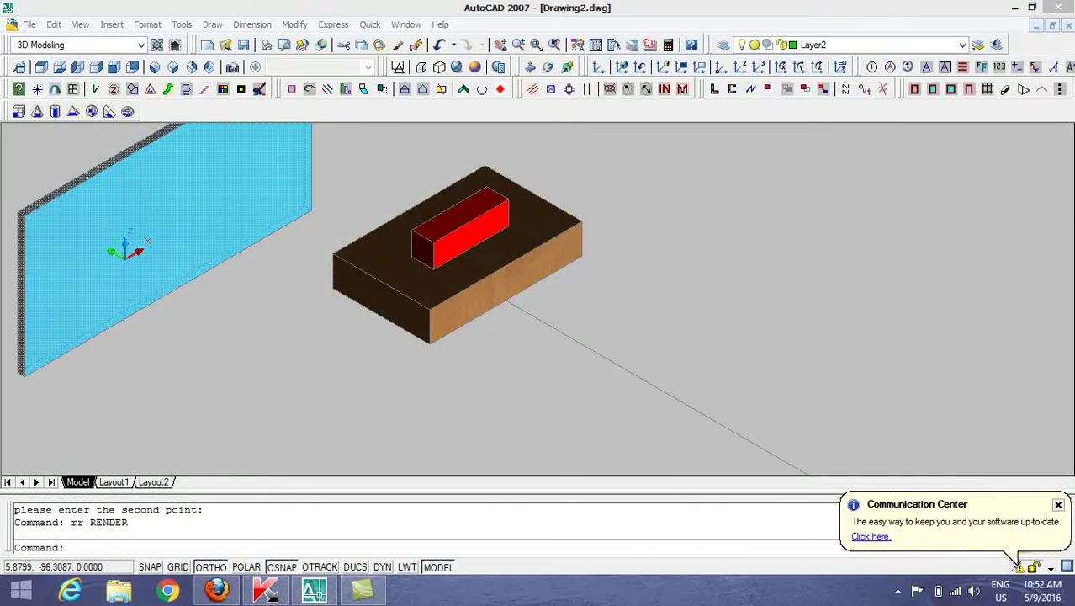
Zoom out and show the table-and-wall scene as a 2D wireframe in Top view
{"action": "scroll", "coordinate": [355, 218], "scroll_direction": "down", "scroll_amount": 4}
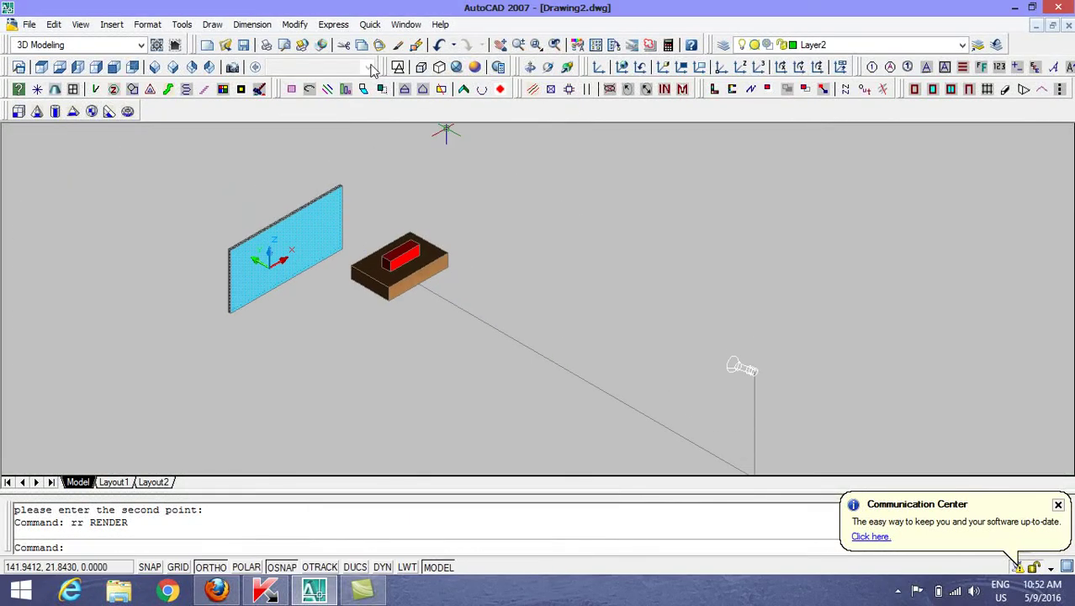
{"action": "left_click", "coordinate": [421, 90]}
{"action": "scroll", "coordinate": [358, 304], "scroll_direction": "up", "scroll_amount": 3}
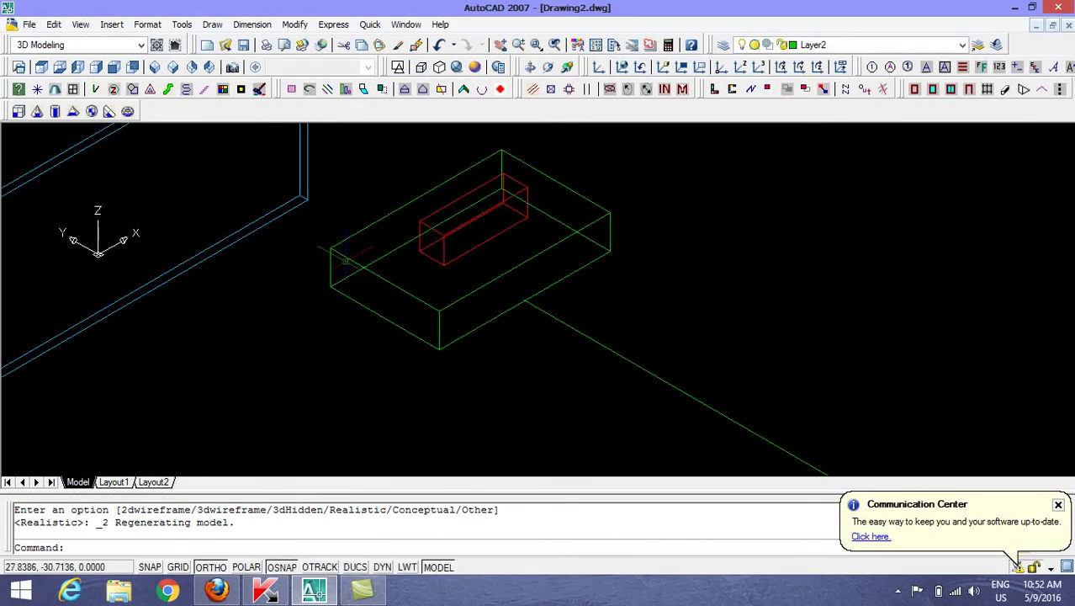
{"action": "scroll", "coordinate": [421, 319], "scroll_direction": "down", "scroll_amount": 1}
{"action": "left_click", "coordinate": [57, 69]}
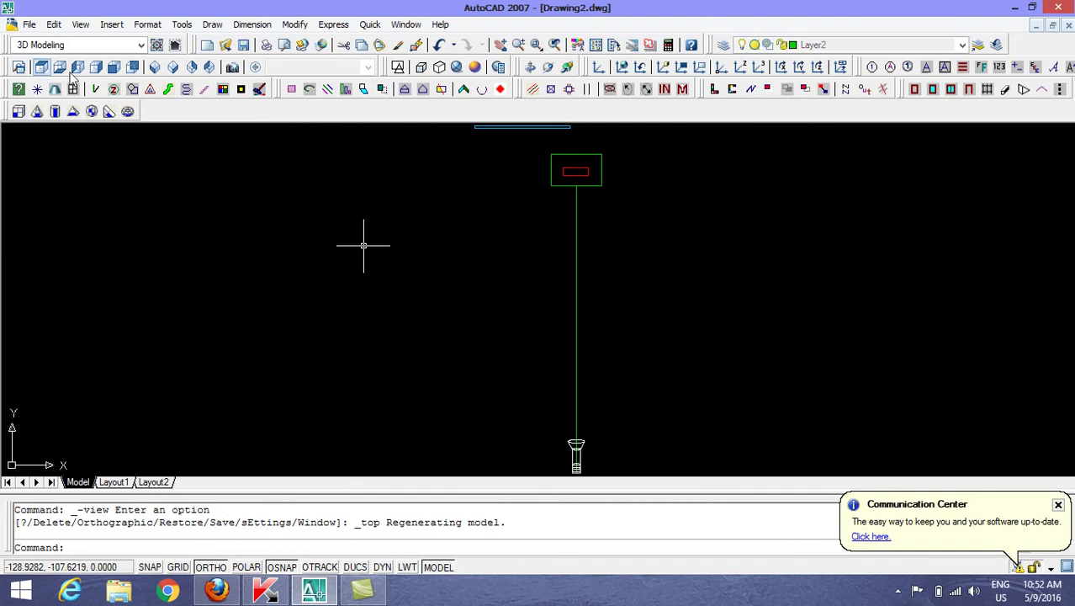
{"action": "left_click", "coordinate": [841, 46]}
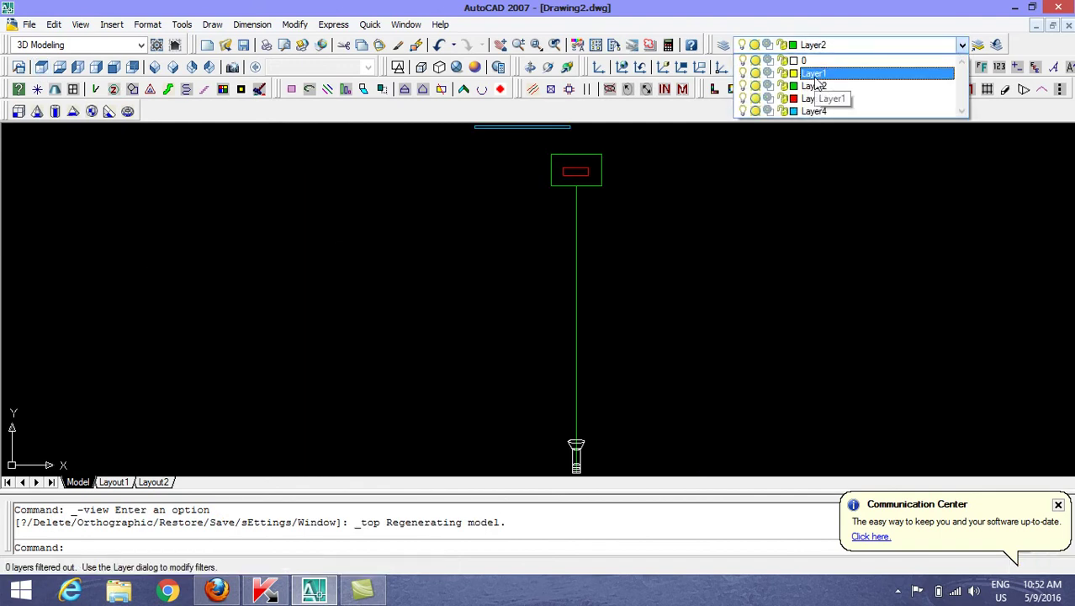
Make Layer1 the current layer and zoom in on the table outline
{"action": "left_click", "coordinate": [813, 74]}
{"action": "scroll", "coordinate": [516, 180], "scroll_direction": "up", "scroll_amount": 2}
{"action": "middle_click_drag", "start_coordinate": [516, 180], "coordinate": [517, 262]}
{"action": "scroll", "coordinate": [471, 240], "scroll_direction": "up", "scroll_amount": 1}
{"action": "scroll", "coordinate": [468, 295], "scroll_direction": "up", "scroll_amount": 1}
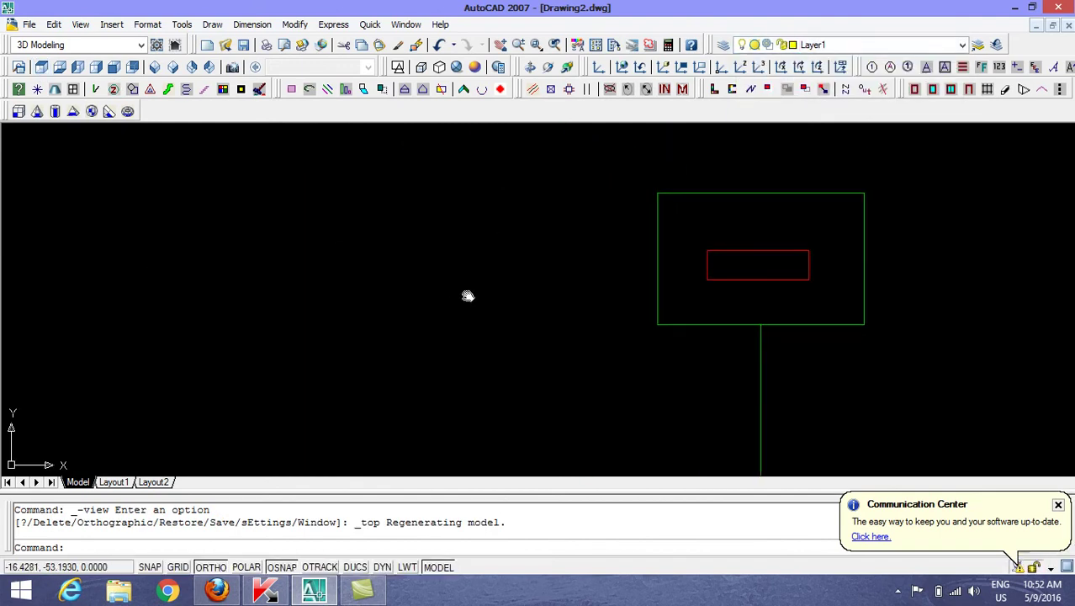
{"action": "middle_click_drag", "start_coordinate": [468, 296], "coordinate": [467, 295]}
{"action": "type", "text": "l"}
Draw the L-shaped double-line wall profile with orthogonal line segments
{"action": "key", "text": "Return"}
{"action": "scroll", "coordinate": [597, 256], "scroll_direction": "up", "scroll_amount": 3}
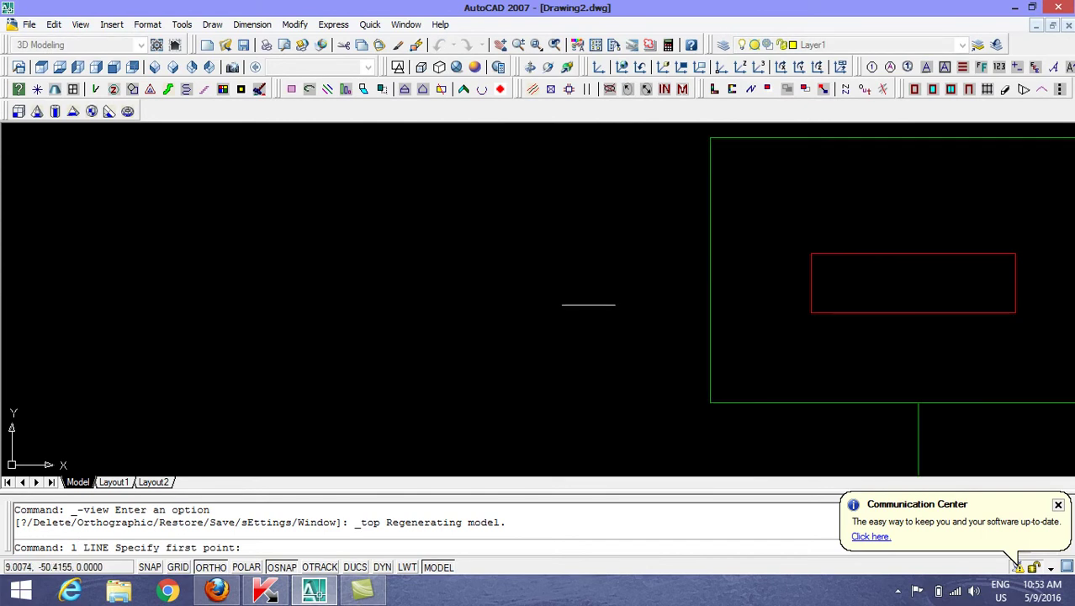
{"action": "left_click", "coordinate": [562, 305]}
{"action": "scroll", "coordinate": [559, 300], "scroll_direction": "up", "scroll_amount": 3}
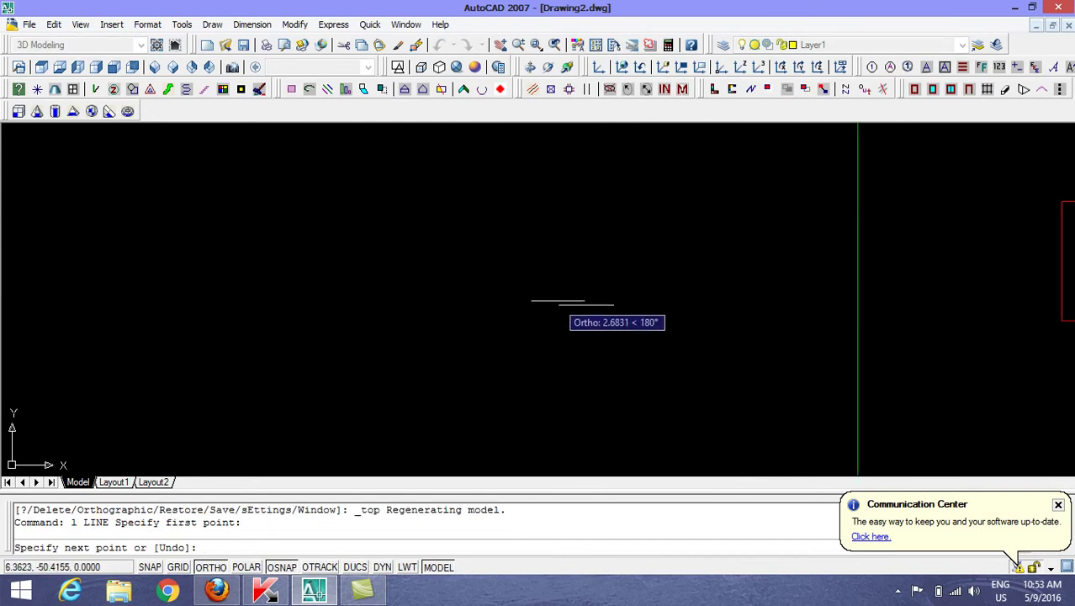
{"action": "left_click", "coordinate": [575, 266]}
{"action": "scroll", "coordinate": [571, 263], "scroll_direction": "up", "scroll_amount": 4}
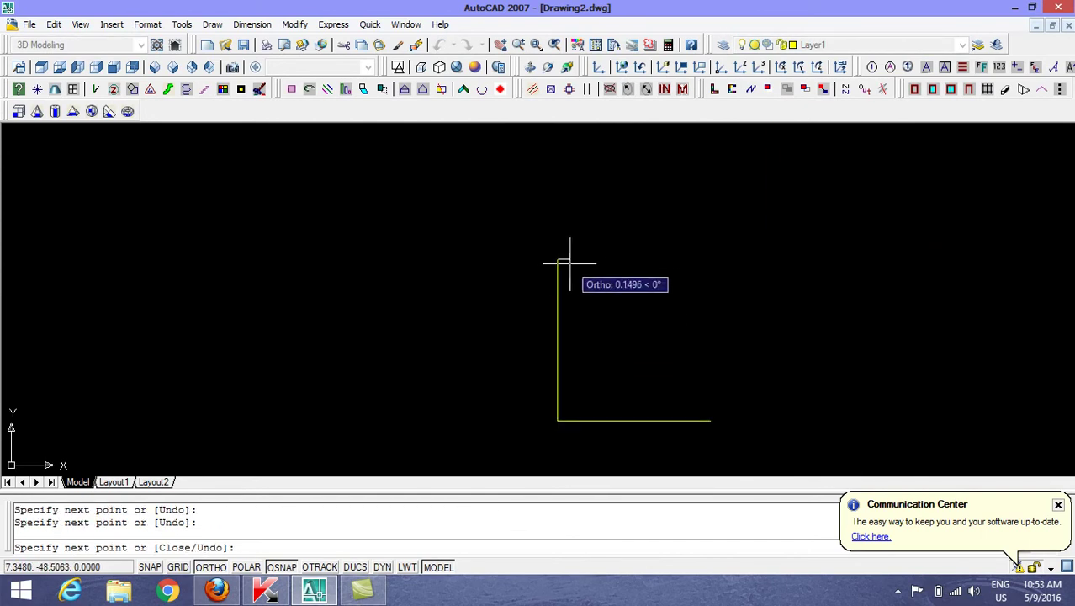
{"action": "left_click", "coordinate": [567, 263]}
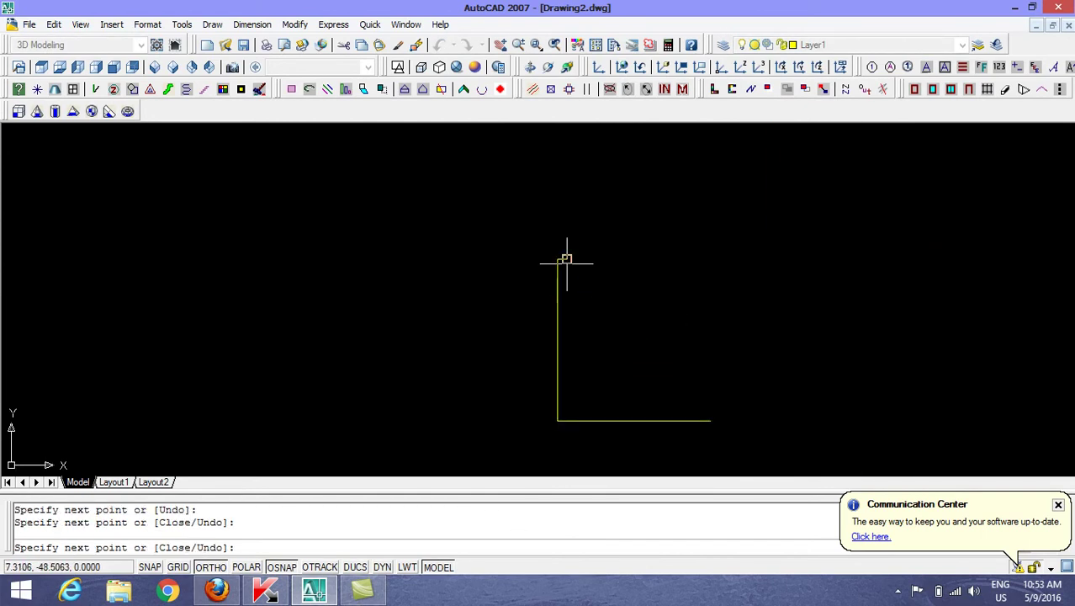
{"action": "left_click", "coordinate": [566, 407]}
{"action": "scroll", "coordinate": [580, 412], "scroll_direction": "up", "scroll_amount": 3}
{"action": "left_click", "coordinate": [729, 403]}
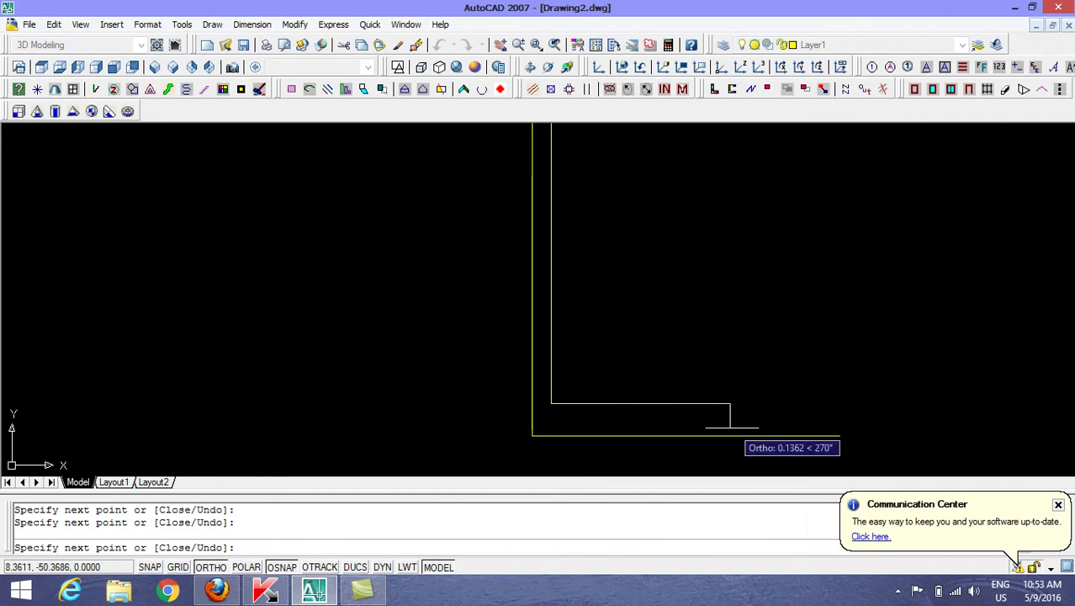
{"action": "left_click", "coordinate": [729, 434]}
{"action": "key", "text": "Return"}
{"action": "type", "text": "tr"}
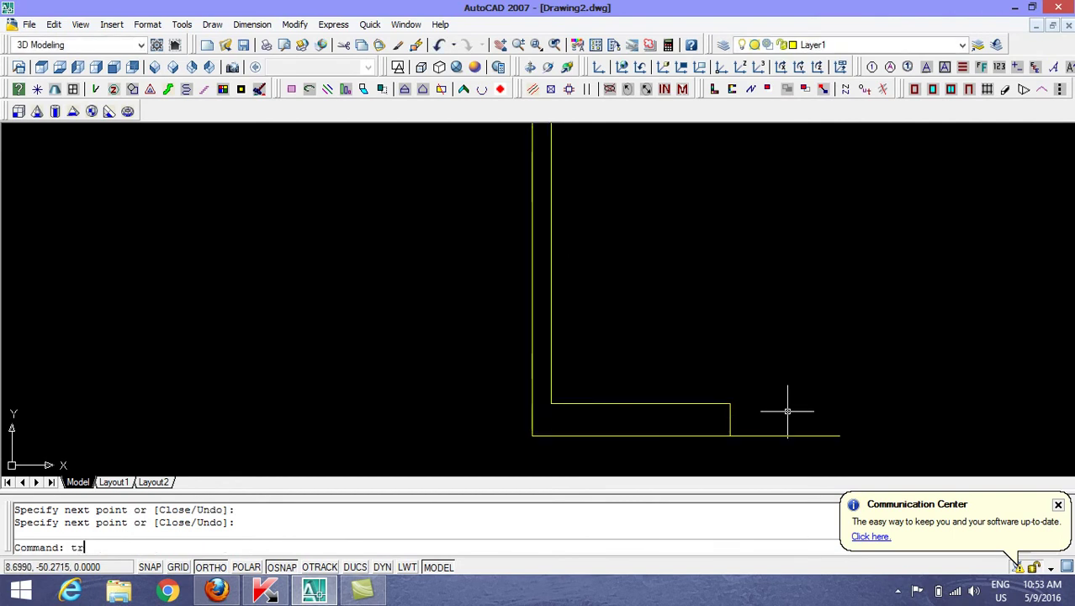
Trim the overhanging end off the profile's bottom line
{"action": "type", "text": "im"}
{"action": "key", "text": "Return"}
{"action": "mouse_move", "coordinate": [803, 370]}
{"action": "left_mouse_down"}
{"action": "mouse_move", "coordinate": [774, 393]}
{"action": "mouse_move", "coordinate": [748, 441]}
{"action": "left_mouse_up"}
{"action": "key", "text": "Return"}
{"action": "key", "text": "Return"}
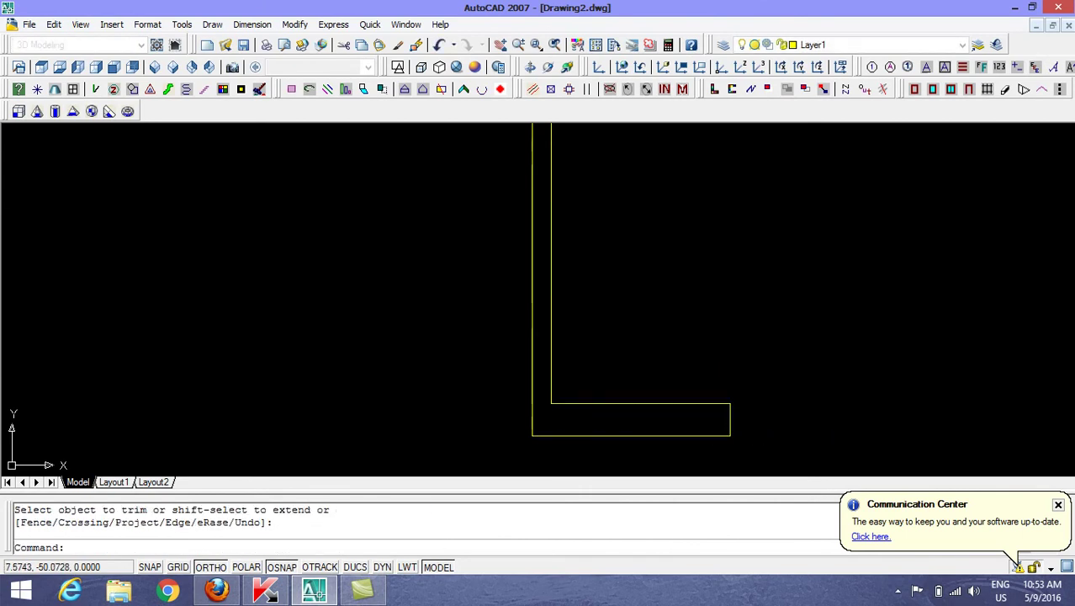
{"action": "scroll", "coordinate": [592, 421], "scroll_direction": "down", "scroll_amount": 4}
{"action": "key", "text": "Return"}
Set a 0.0561 fillet radius and round the profile's top-left corner
{"action": "type", "text": "t"}
{"action": "key", "text": "Return"}
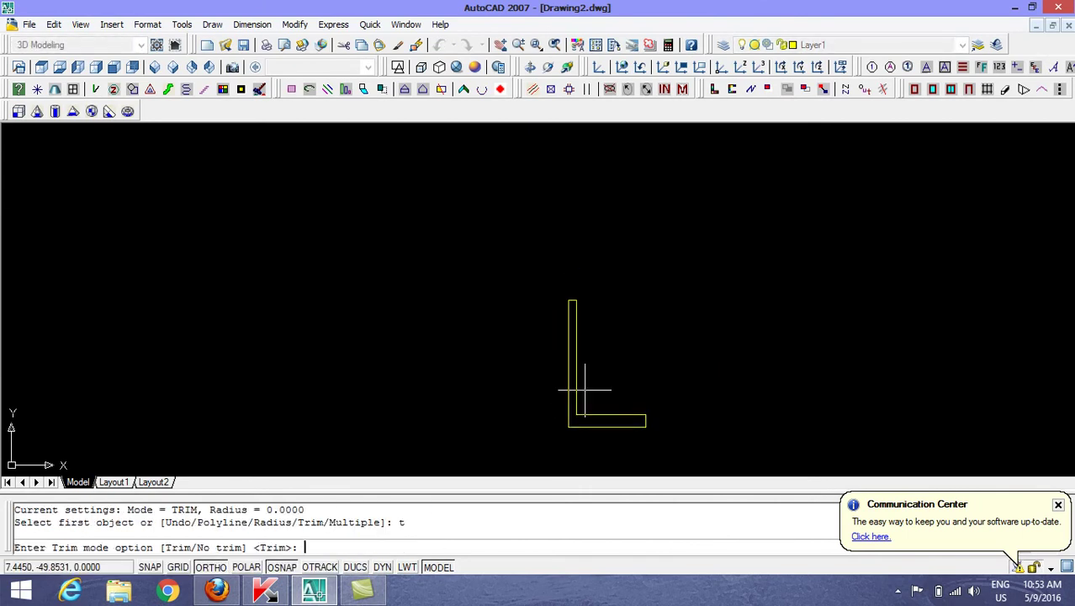
{"action": "scroll", "coordinate": [576, 384], "scroll_direction": "up", "scroll_amount": 3}
{"action": "scroll", "coordinate": [557, 284], "scroll_direction": "up", "scroll_amount": 2}
{"action": "scroll", "coordinate": [557, 247], "scroll_direction": "up", "scroll_amount": 2}
{"action": "scroll", "coordinate": [557, 278], "scroll_direction": "up", "scroll_amount": 1}
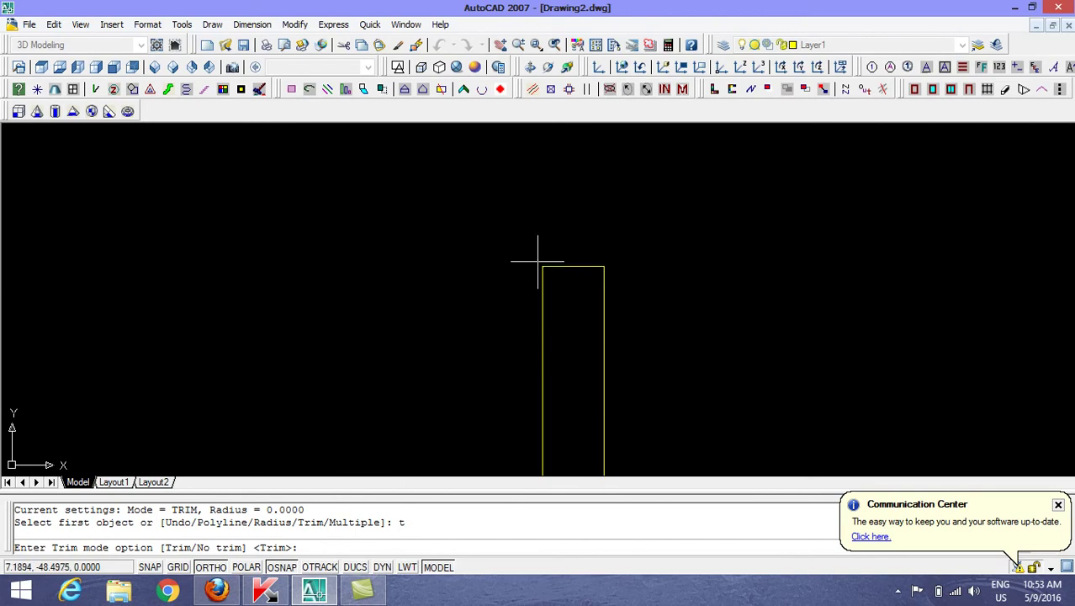
{"action": "key", "text": "Escape"}
{"action": "type", "text": "g"}
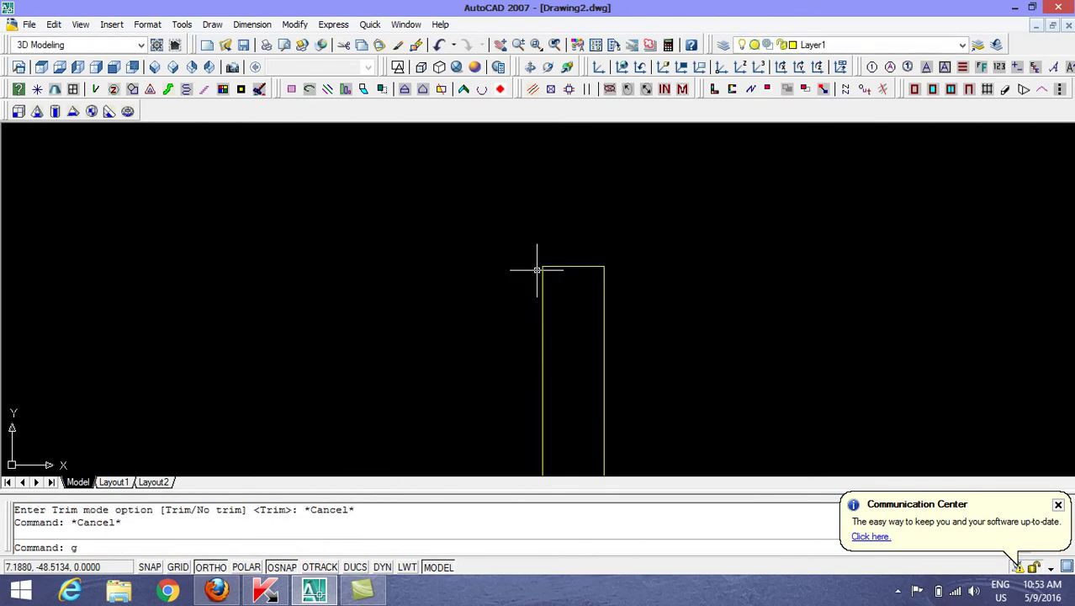
{"action": "key", "text": "Escape"}
{"action": "key", "text": "Escape"}
{"action": "key", "text": "Return"}
{"action": "type", "text": "r"}
{"action": "key", "text": "Return"}
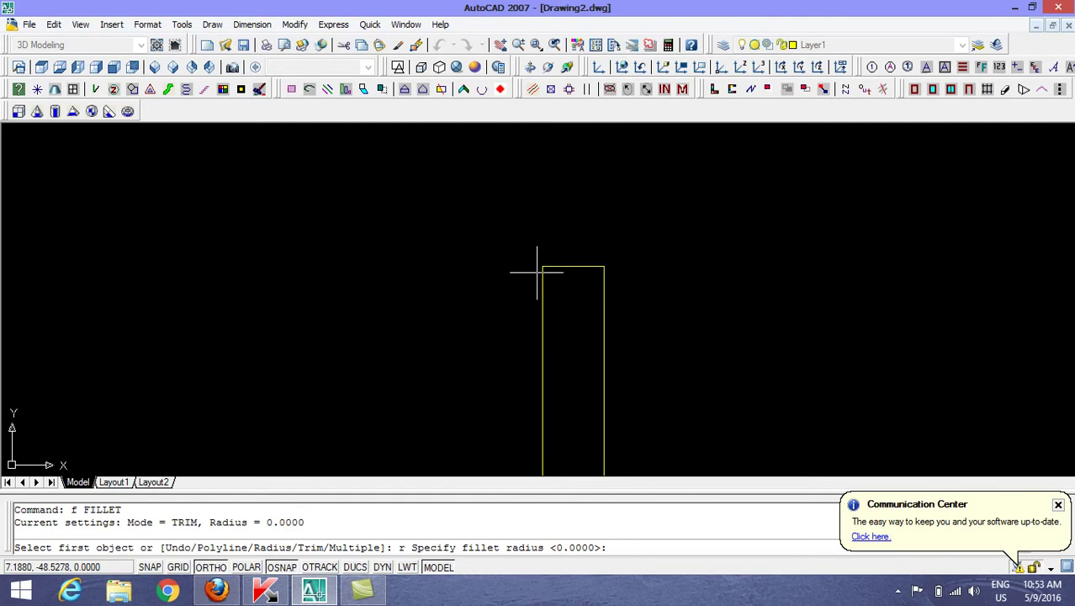
{"action": "left_click", "coordinate": [542, 268]}
{"action": "left_click", "coordinate": [573, 268]}
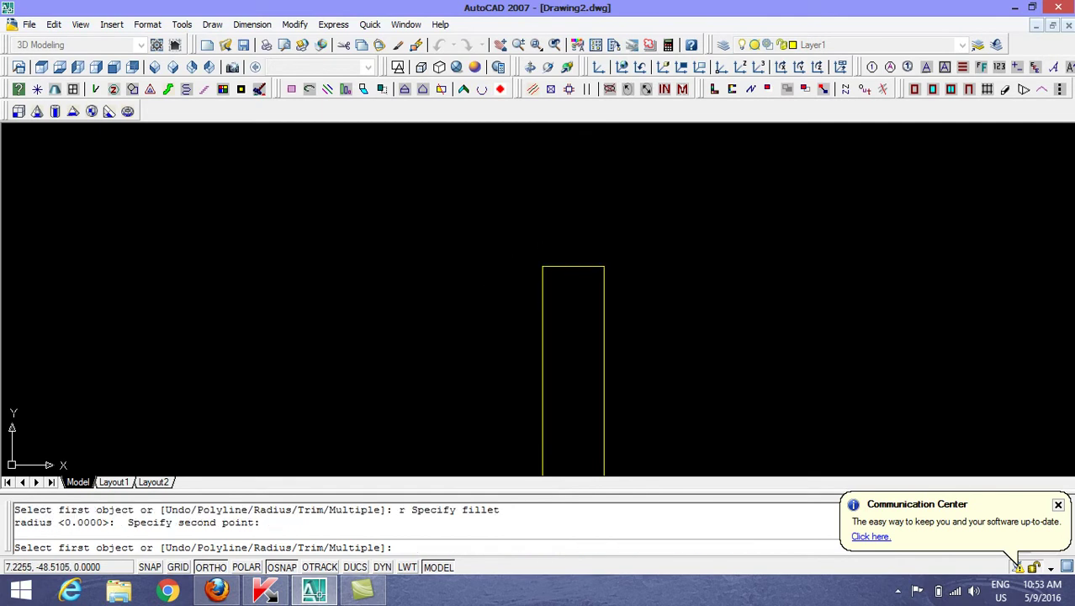
{"action": "left_click", "coordinate": [572, 266]}
{"action": "left_click", "coordinate": [542, 280]}
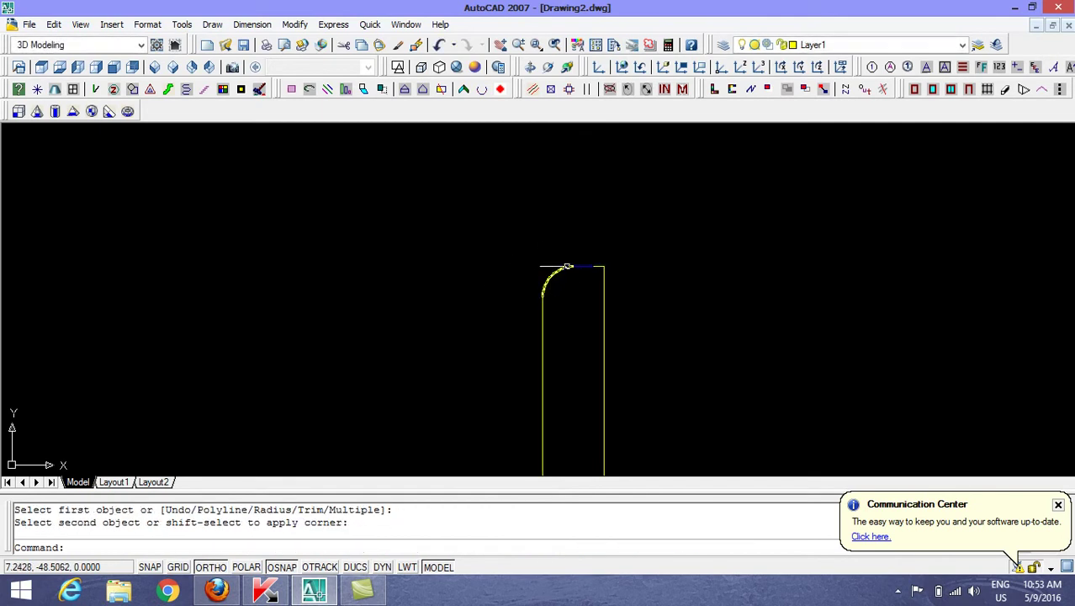
Round the profile's top-right corner with the same fillet radius
{"action": "scroll", "coordinate": [509, 244], "scroll_direction": "down", "scroll_amount": 2}
{"action": "scroll", "coordinate": [528, 249], "scroll_direction": "down", "scroll_amount": 3}
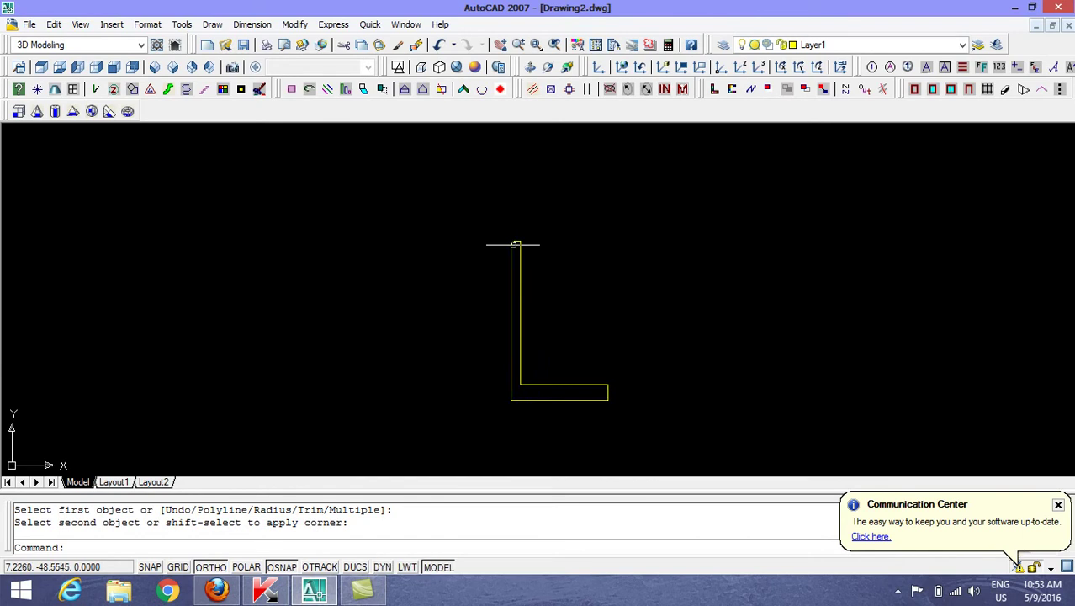
{"action": "scroll", "coordinate": [512, 235], "scroll_direction": "up", "scroll_amount": 5}
{"action": "key", "text": "Return"}
{"action": "left_click", "coordinate": [510, 226]}
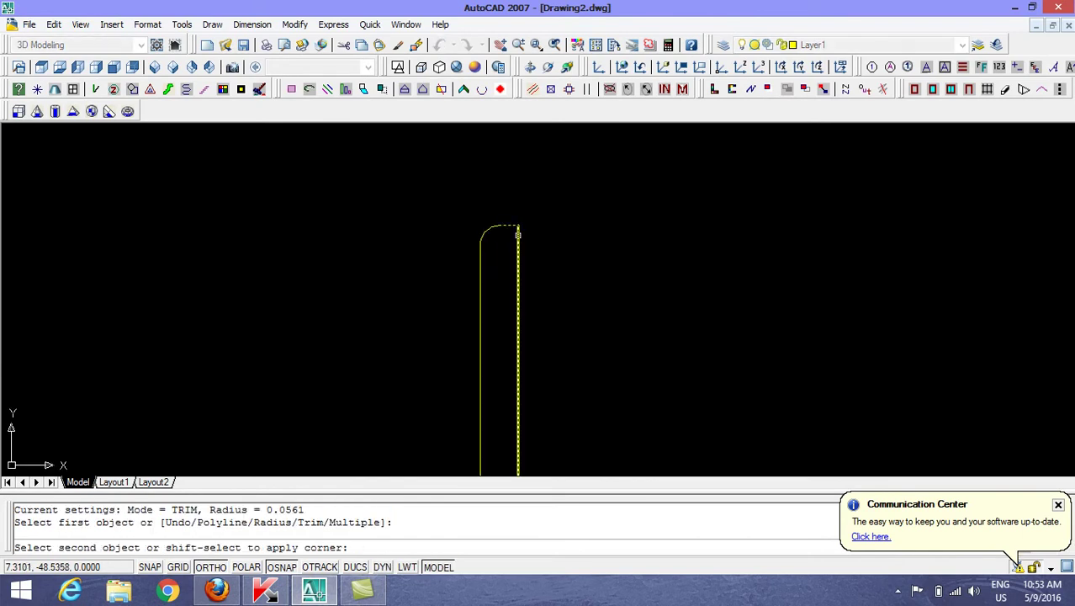
{"action": "left_click", "coordinate": [516, 253]}
{"action": "scroll", "coordinate": [455, 192], "scroll_direction": "down", "scroll_amount": 3}
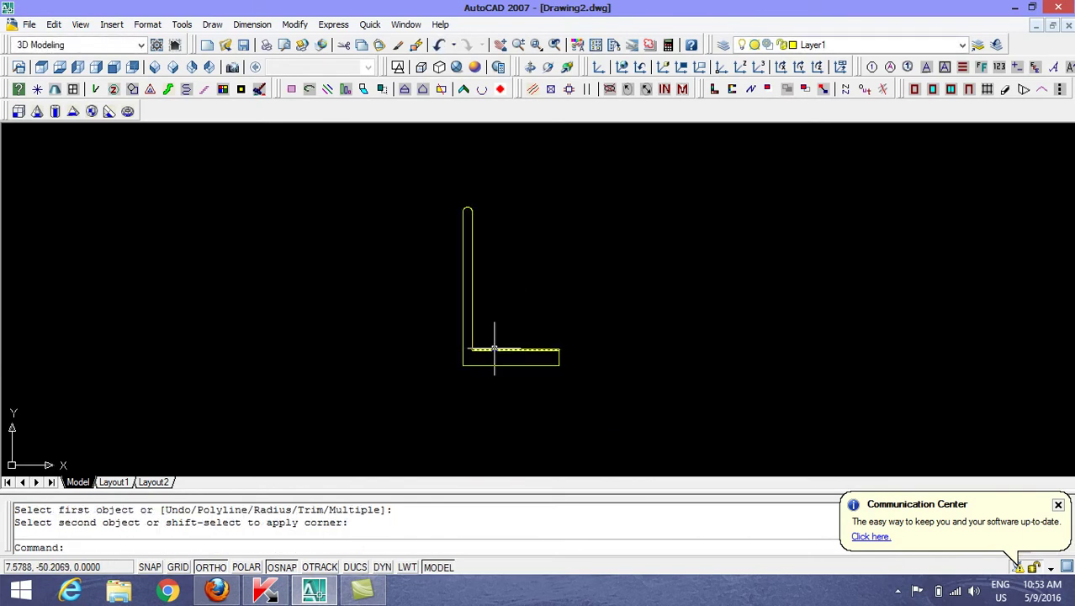
{"action": "type", "text": "bo"}
Create a closed boundary polyline by picking a point inside the rounded L profile
{"action": "key", "text": "Return"}
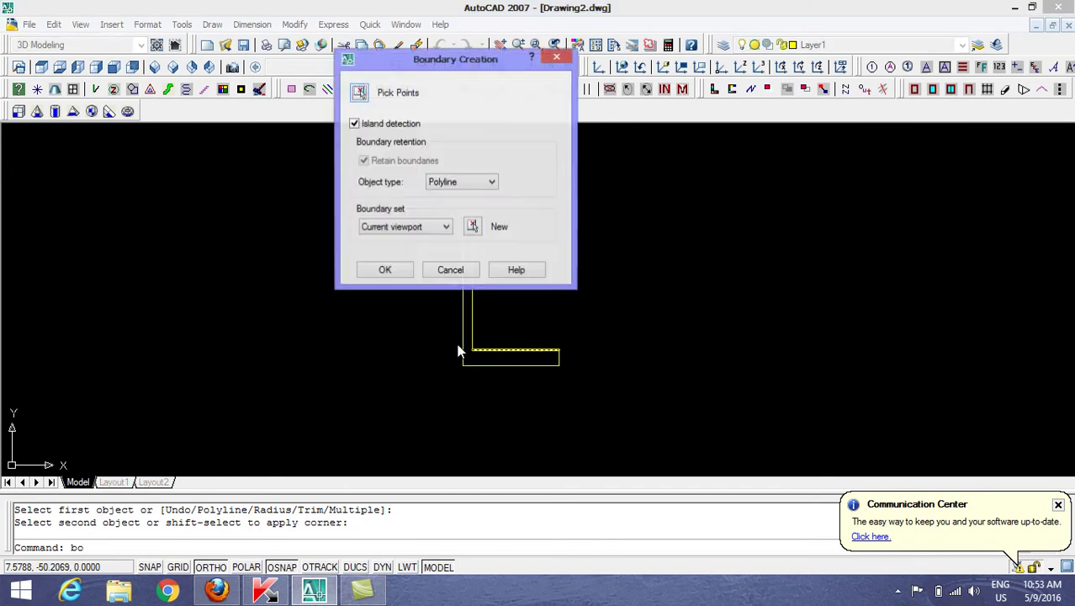
{"action": "left_click", "coordinate": [358, 93]}
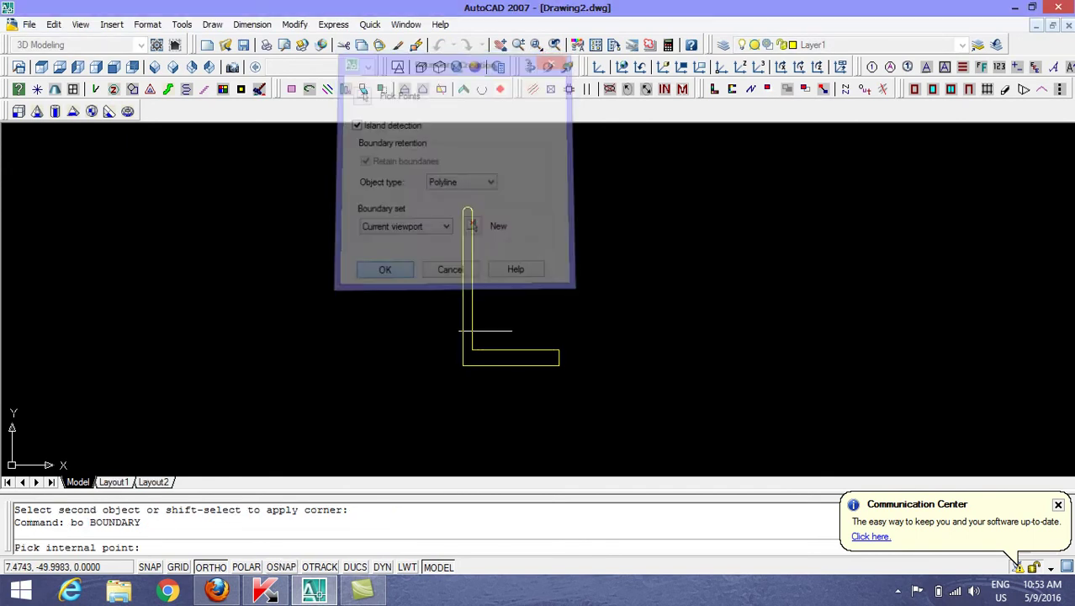
{"action": "key", "text": "Return"}
Move the new boundary polyline to the left of the original L
{"action": "key", "text": "Return"}
{"action": "left_click", "coordinate": [561, 364]}
{"action": "key", "text": "Return"}
{"action": "scroll", "coordinate": [628, 377], "scroll_direction": "down", "scroll_amount": 5}
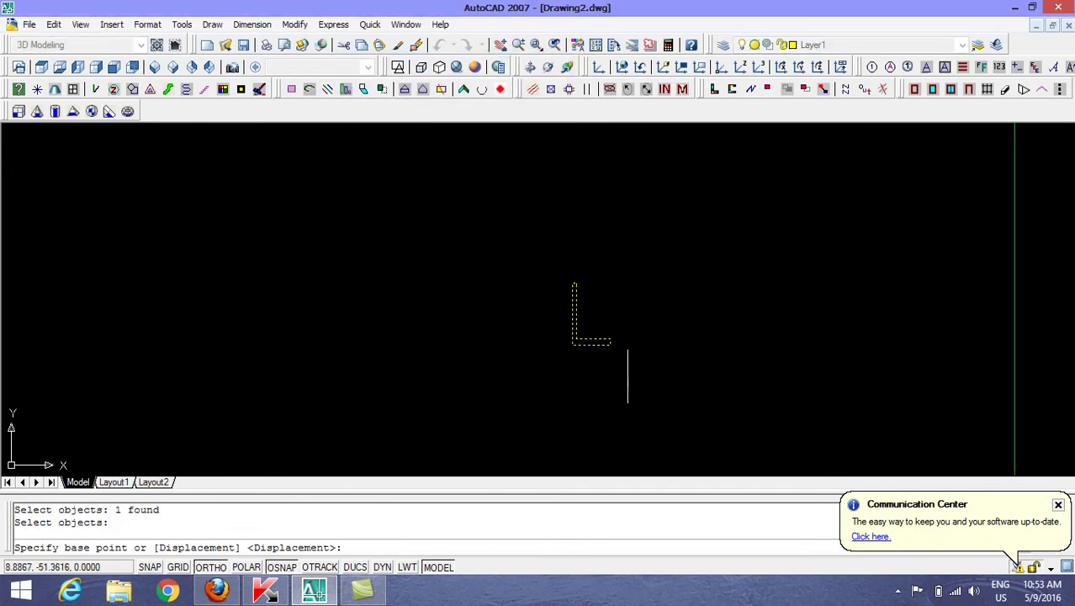
{"action": "left_click", "coordinate": [605, 377]}
{"action": "left_click", "coordinate": [509, 377]}
{"action": "scroll", "coordinate": [483, 333], "scroll_direction": "up", "scroll_amount": 3}
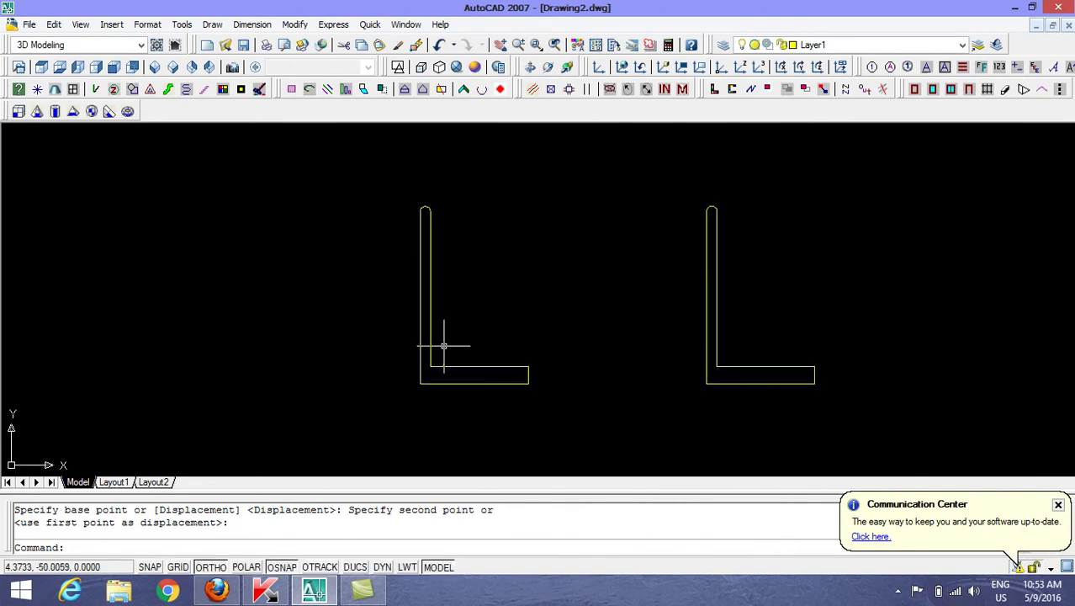
{"action": "type", "text": "a"}
{"action": "key", "text": "Return"}
{"action": "scroll", "coordinate": [427, 252], "scroll_direction": "up", "scroll_amount": 5}
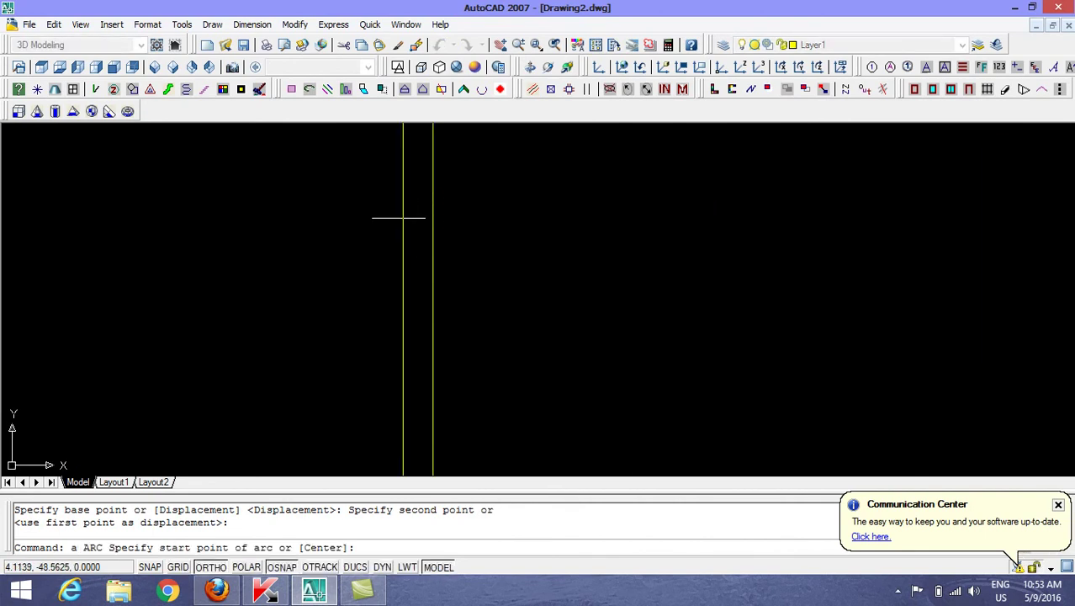
Try drawing an arc beside the L's vertical edge, then cancel it
{"action": "left_click", "coordinate": [411, 206]}
{"action": "scroll", "coordinate": [411, 206], "scroll_direction": "down", "scroll_amount": 4}
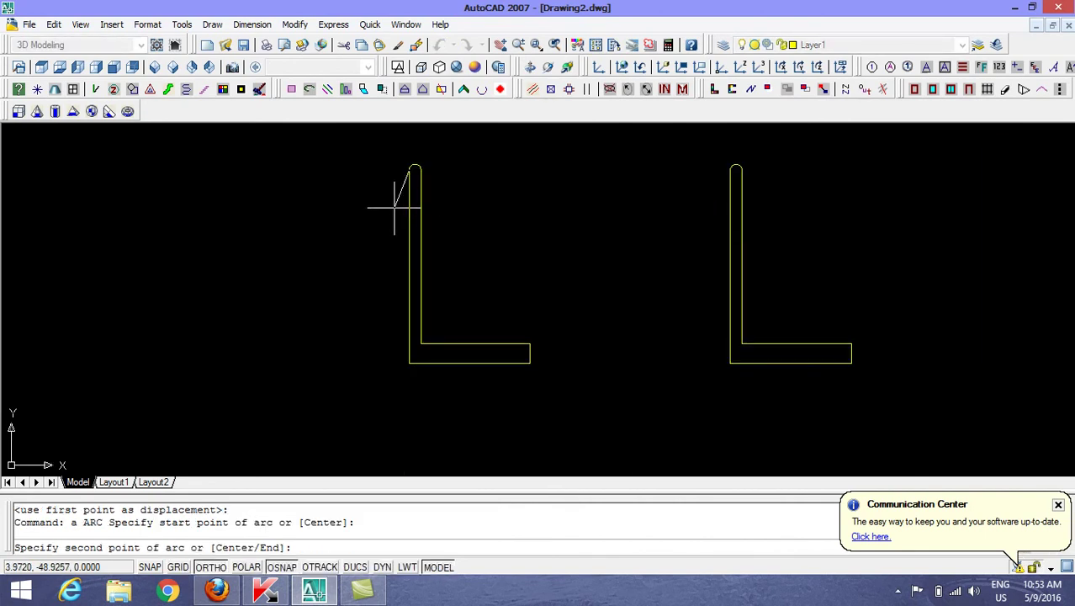
{"action": "key", "text": "Escape"}
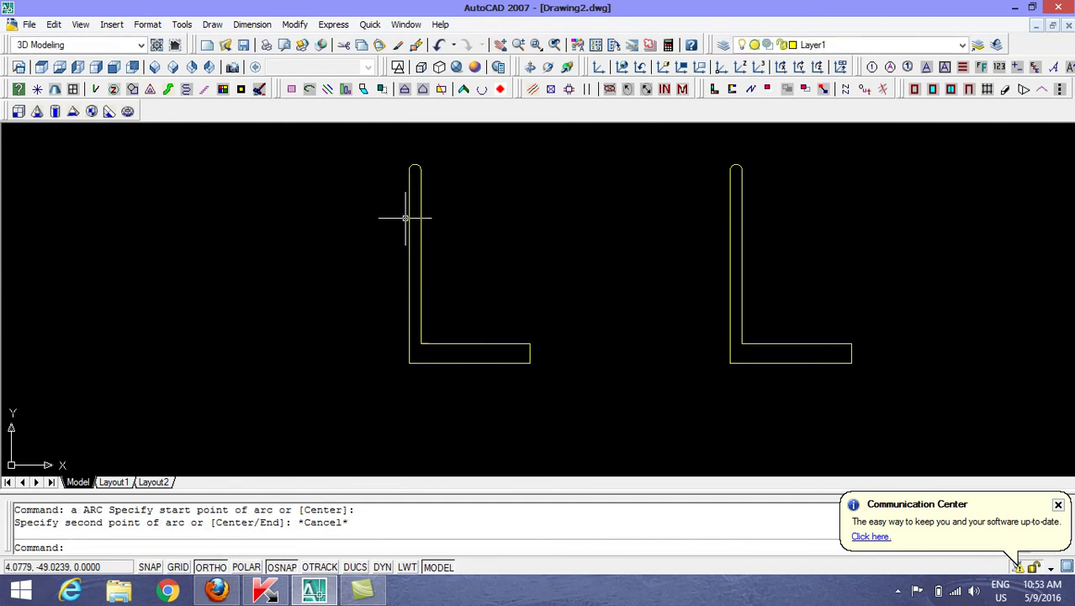
{"action": "type", "text": "a"}
{"action": "key", "text": "Return"}
{"action": "scroll", "coordinate": [413, 228], "scroll_direction": "up", "scroll_amount": 2}
{"action": "left_click", "coordinate": [412, 228]}
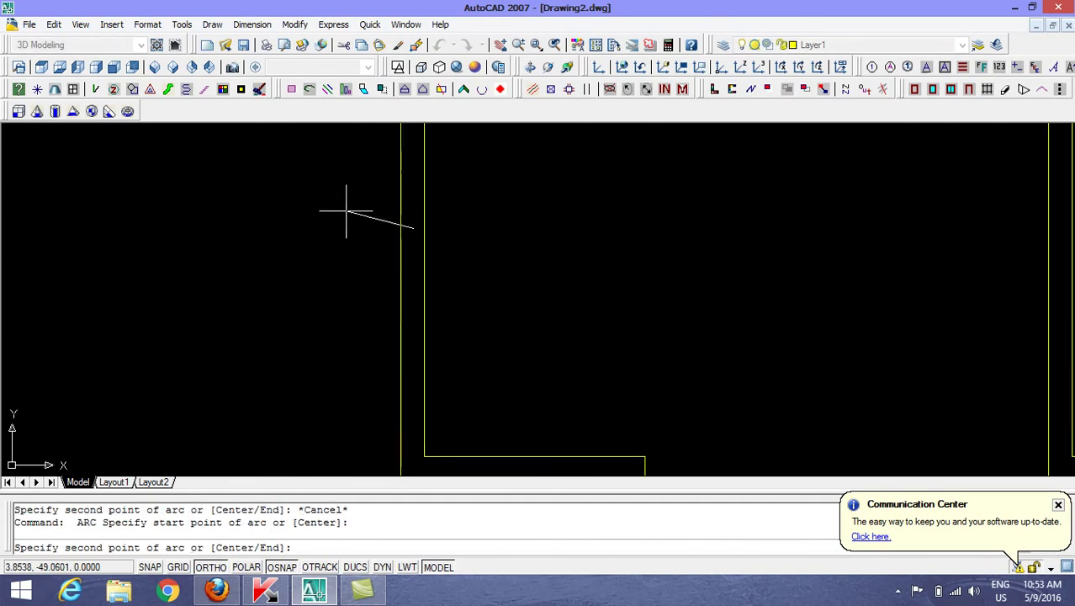
{"action": "left_click", "coordinate": [352, 211]}
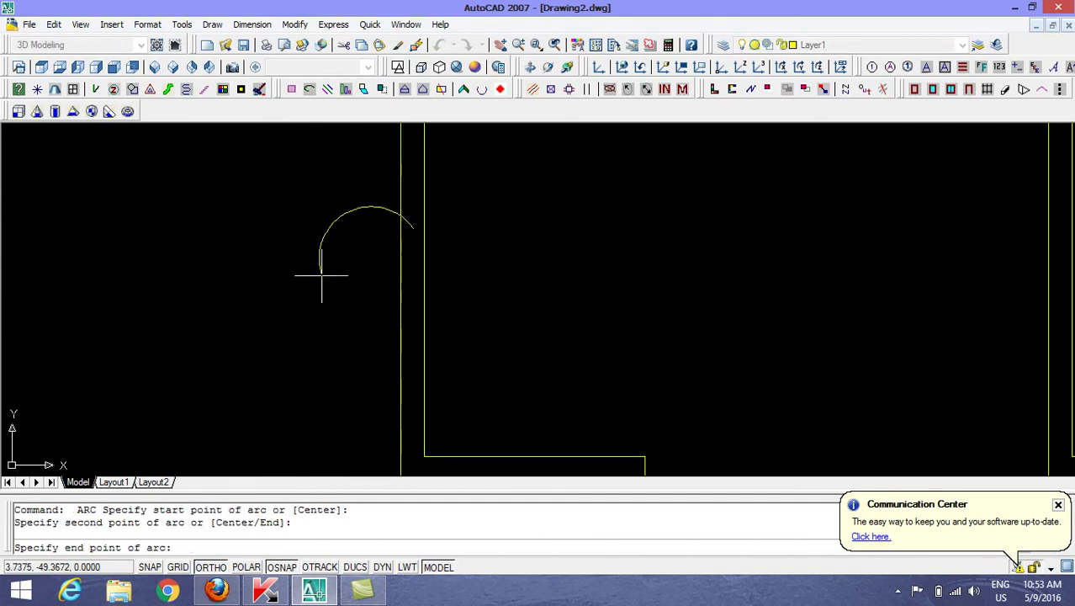
{"action": "key", "text": "Escape"}
{"action": "key", "text": "Escape"}
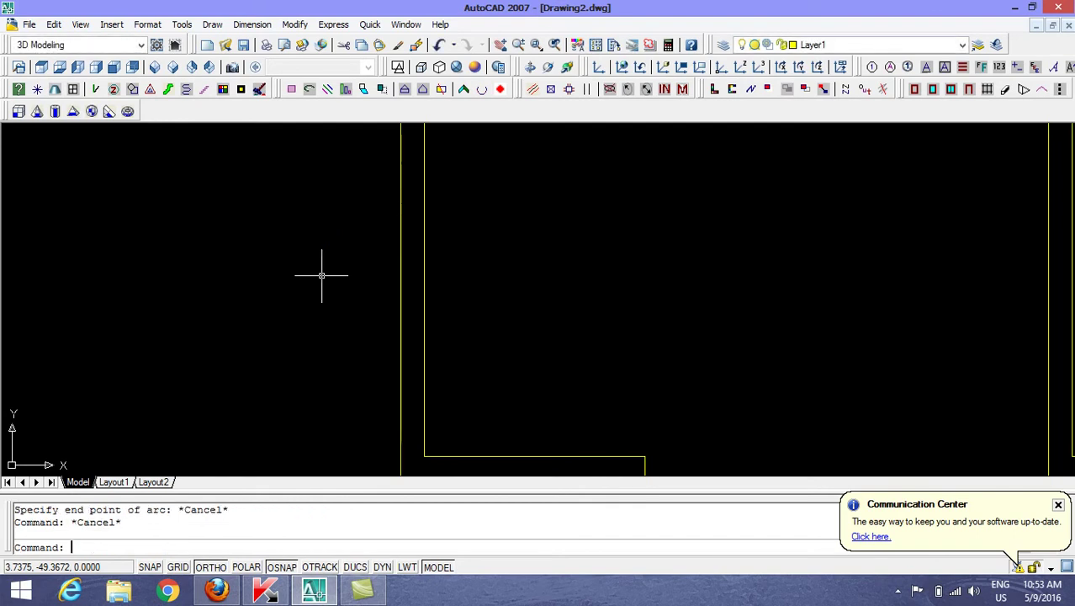
Draw lines from the L's vertical edge: left, straight down, then diagonally toward its inner corner
{"action": "type", "text": "l"}
{"action": "key", "text": "Return"}
{"action": "scroll", "coordinate": [401, 239], "scroll_direction": "down", "scroll_amount": 2}
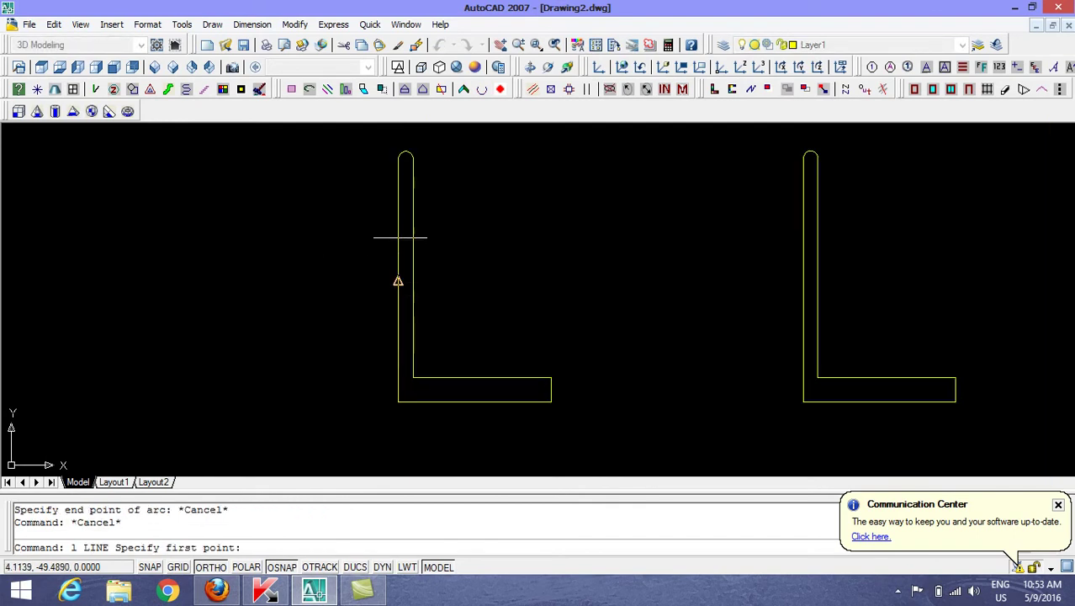
{"action": "scroll", "coordinate": [402, 227], "scroll_direction": "up", "scroll_amount": 3}
{"action": "left_click", "coordinate": [403, 228]}
{"action": "scroll", "coordinate": [391, 228], "scroll_direction": "down", "scroll_amount": 3}
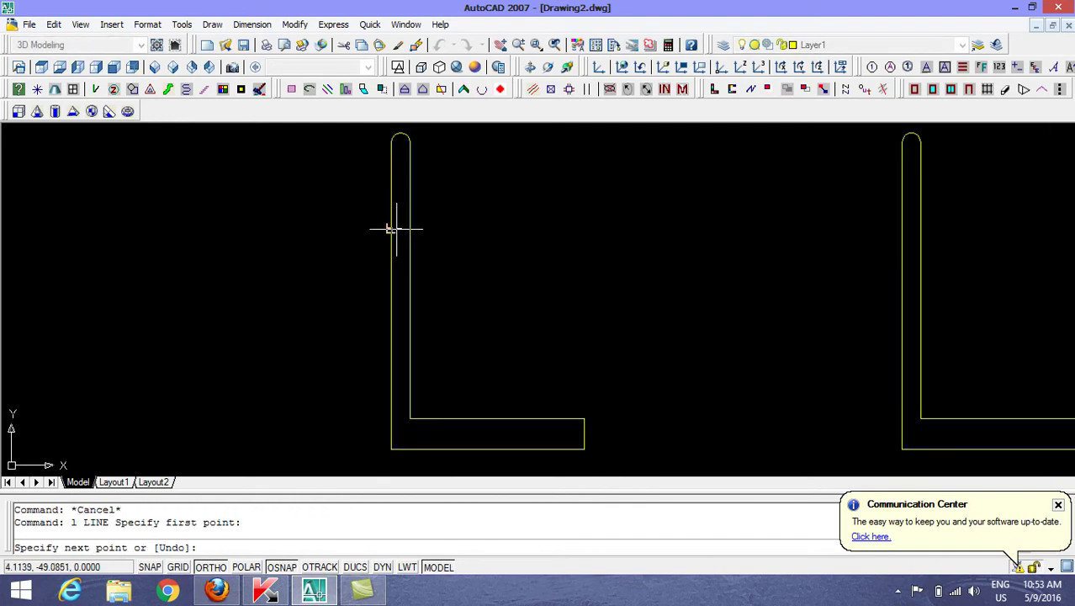
{"action": "scroll", "coordinate": [372, 228], "scroll_direction": "up", "scroll_amount": 3}
{"action": "left_click", "coordinate": [307, 231]}
{"action": "scroll", "coordinate": [308, 233], "scroll_direction": "down", "scroll_amount": 3}
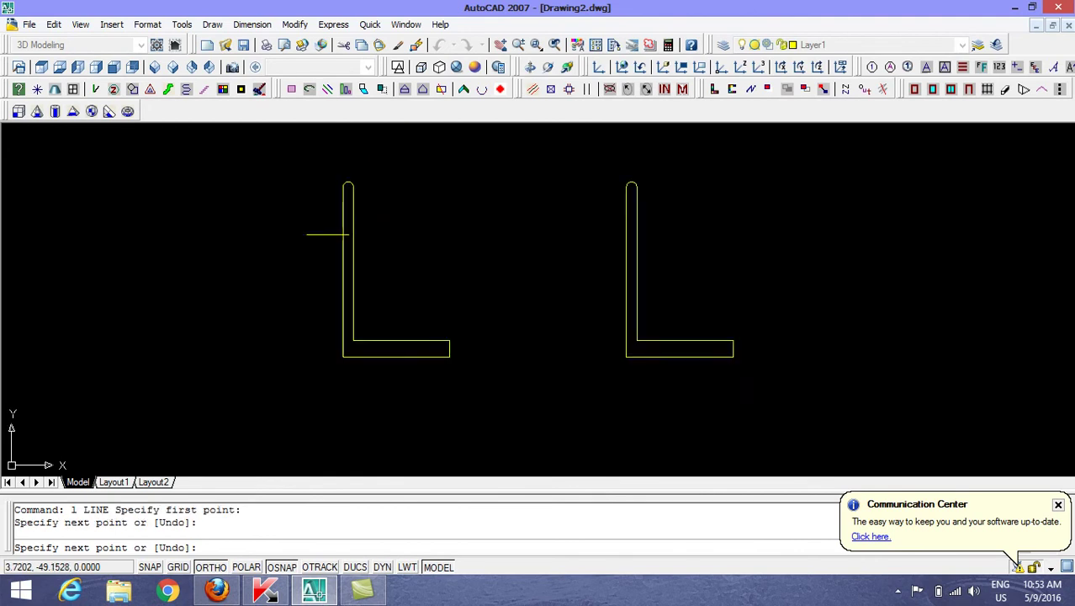
{"action": "scroll", "coordinate": [307, 233], "scroll_direction": "up", "scroll_amount": 3}
{"action": "left_click", "coordinate": [317, 288]}
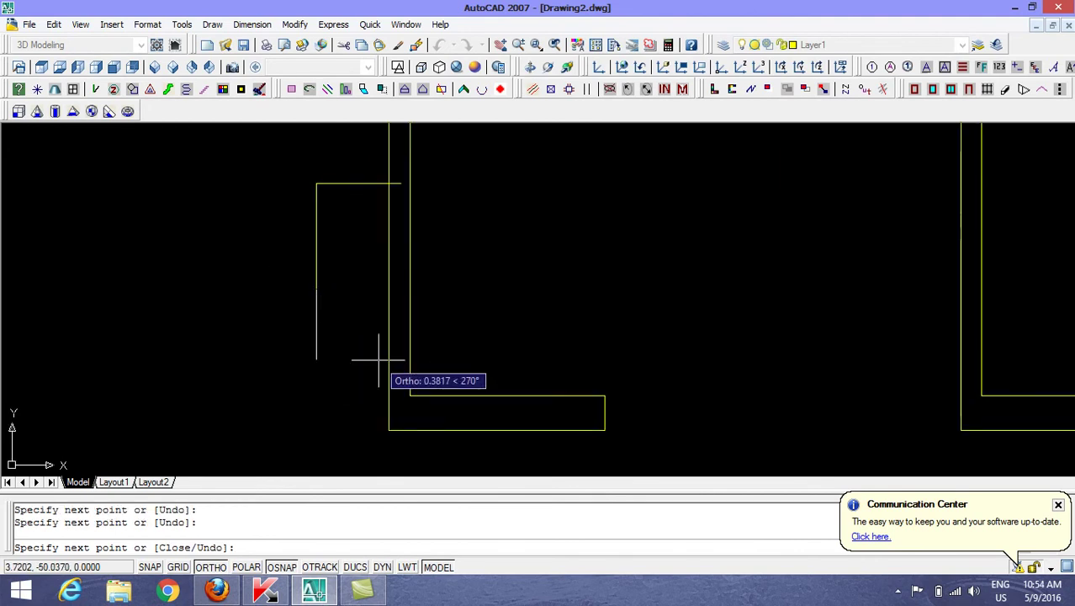
{"action": "key", "text": "F8"}
{"action": "scroll", "coordinate": [404, 370], "scroll_direction": "up", "scroll_amount": 2}
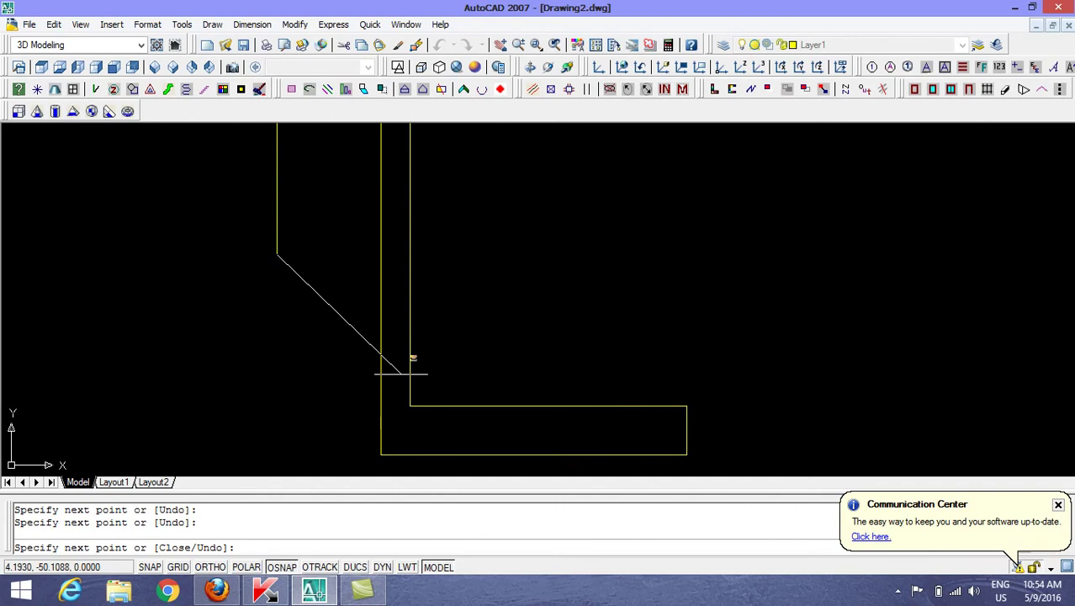
{"action": "left_click", "coordinate": [396, 383]}
Trim the diagonal line's overshoot past the L outline
{"action": "key", "text": "Return"}
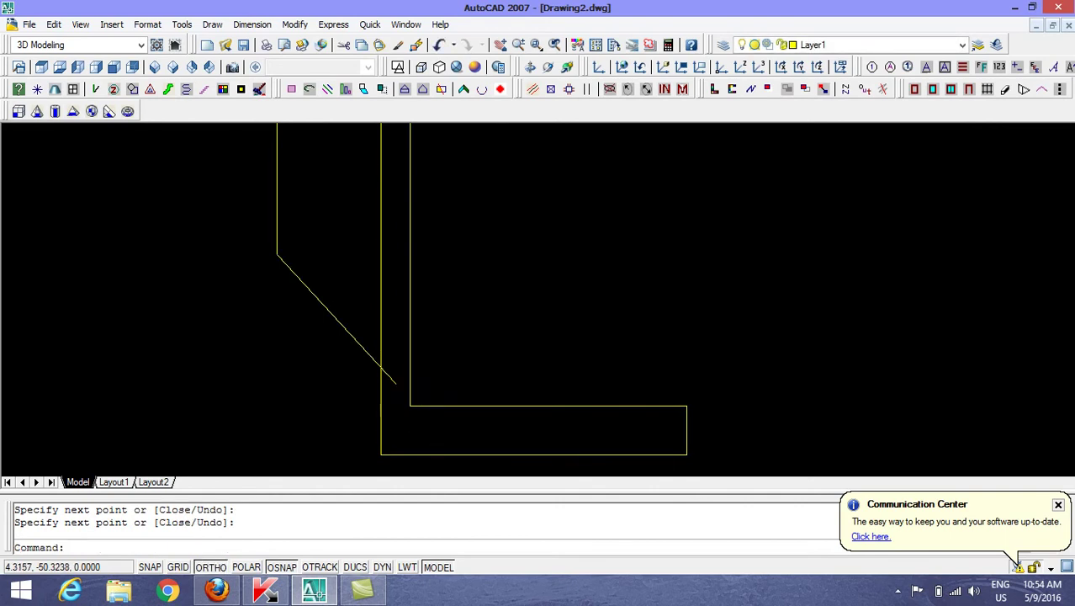
{"action": "scroll", "coordinate": [435, 445], "scroll_direction": "down", "scroll_amount": 2}
{"action": "key", "text": "Return"}
{"action": "left_click", "coordinate": [402, 232]}
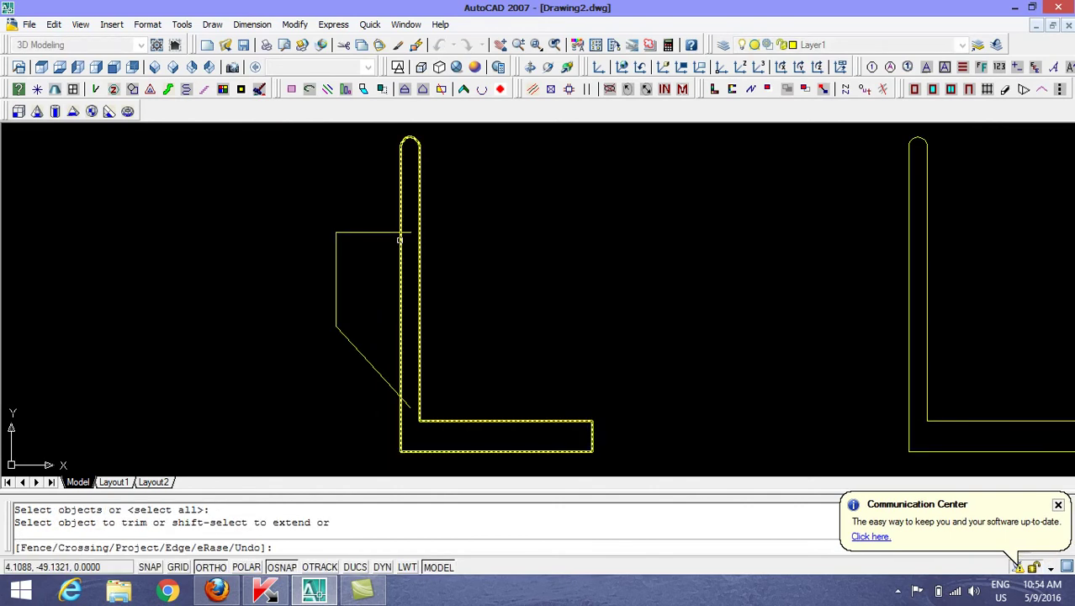
{"action": "key", "text": "Return"}
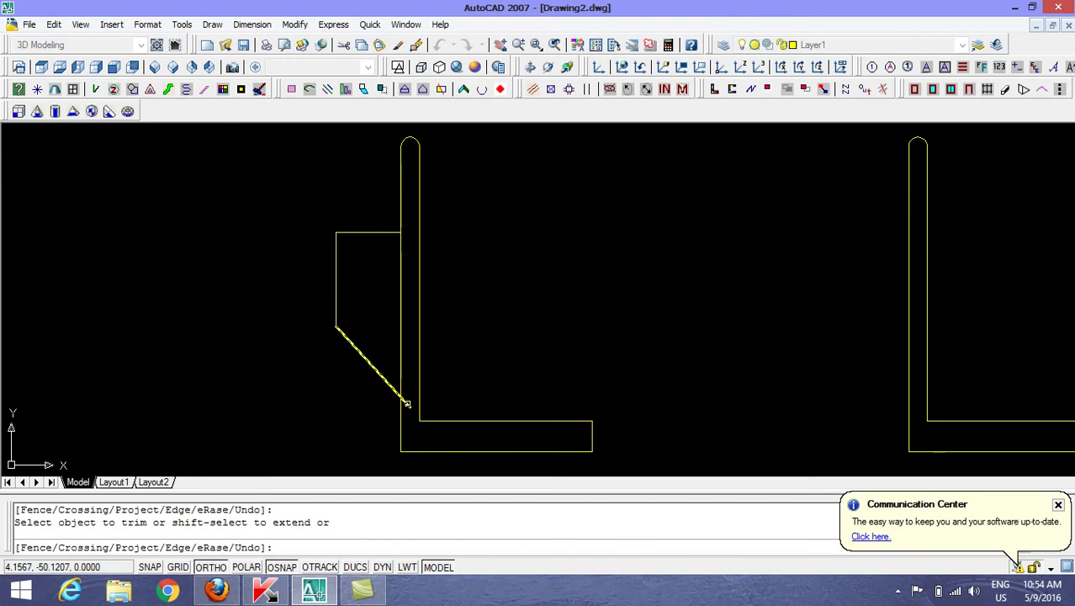
{"action": "left_click", "coordinate": [406, 402]}
{"action": "key", "text": "Return"}
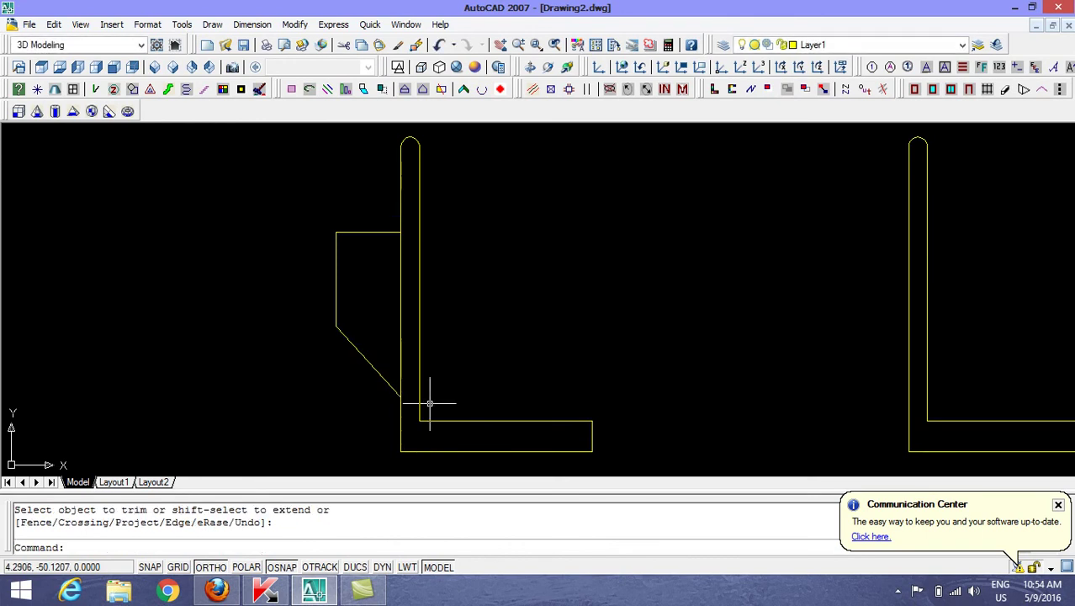
{"action": "type", "text": "f"}
Fillet the side profile's top-left corner and its vertical-to-diagonal corner with the default radius
{"action": "key", "text": "Return"}
{"action": "type", "text": "r"}
{"action": "key", "text": "Return"}
{"action": "key", "text": "Return"}
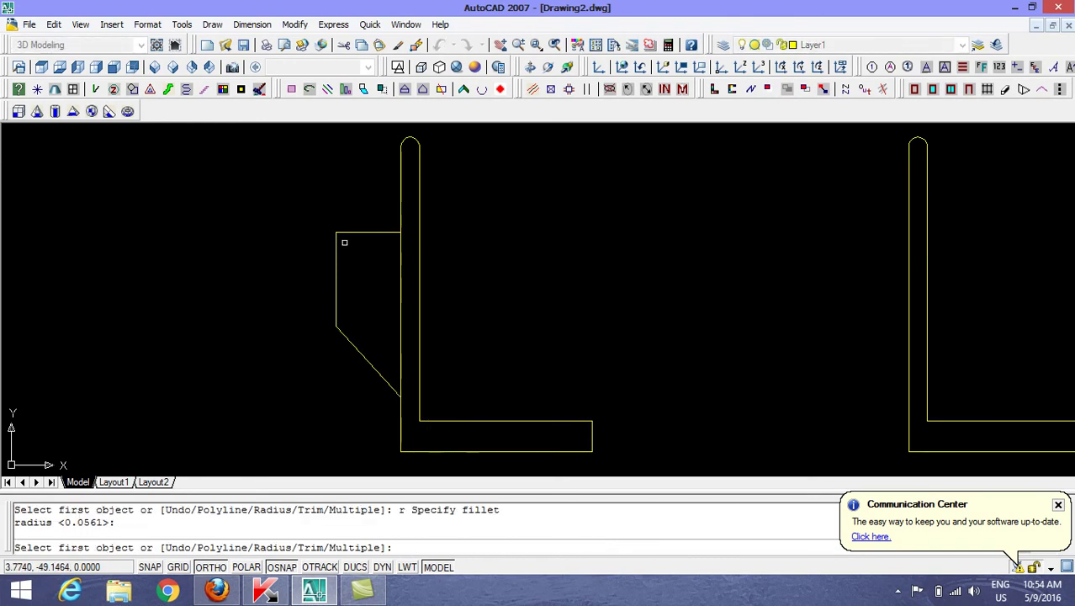
{"action": "left_click", "coordinate": [347, 234]}
{"action": "left_click", "coordinate": [335, 249]}
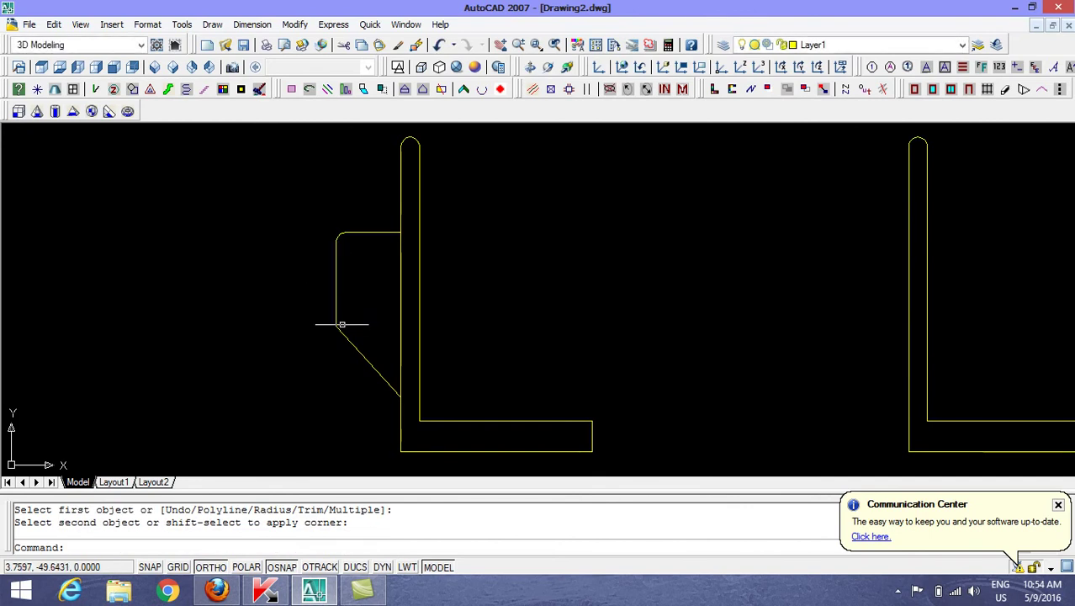
{"action": "key", "text": "Return"}
{"action": "left_click", "coordinate": [336, 315]}
{"action": "left_click", "coordinate": [343, 330]}
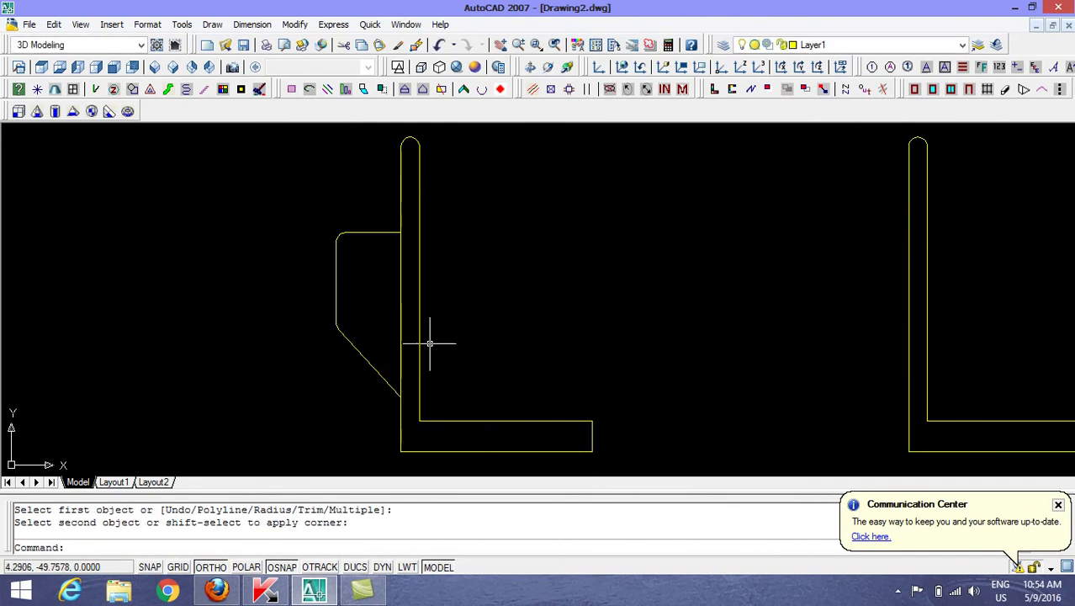
Join the side profile's segments into one polyline using PEDIT Multiple
{"action": "type", "text": "pe"}
{"action": "key", "text": "Return"}
{"action": "type", "text": "m"}
{"action": "key", "text": "Return"}
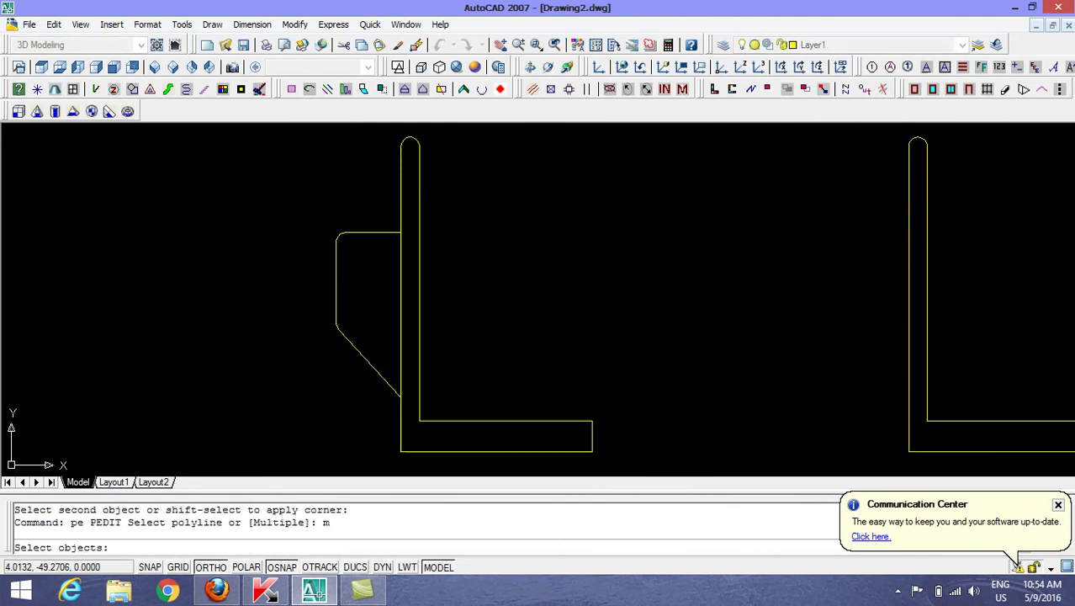
{"action": "left_click", "coordinate": [365, 210]}
{"action": "left_click", "coordinate": [293, 401]}
{"action": "key", "text": "Return"}
{"action": "key", "text": "Return"}
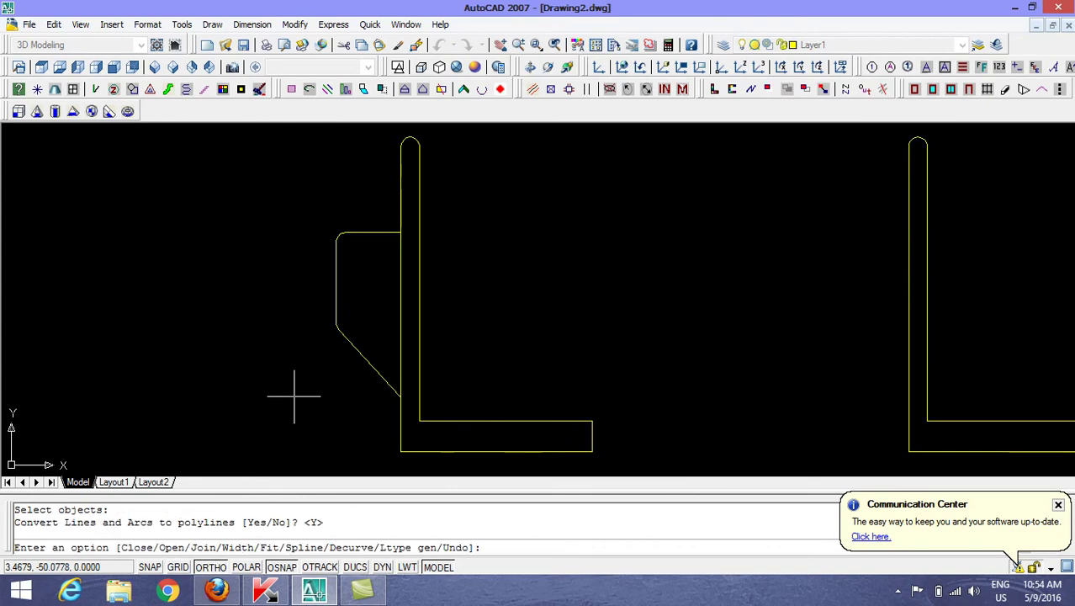
{"action": "type", "text": "j"}
{"action": "key", "text": "Return"}
{"action": "key", "text": "Return"}
{"action": "key", "text": "Return"}
{"action": "type", "text": "rec"}
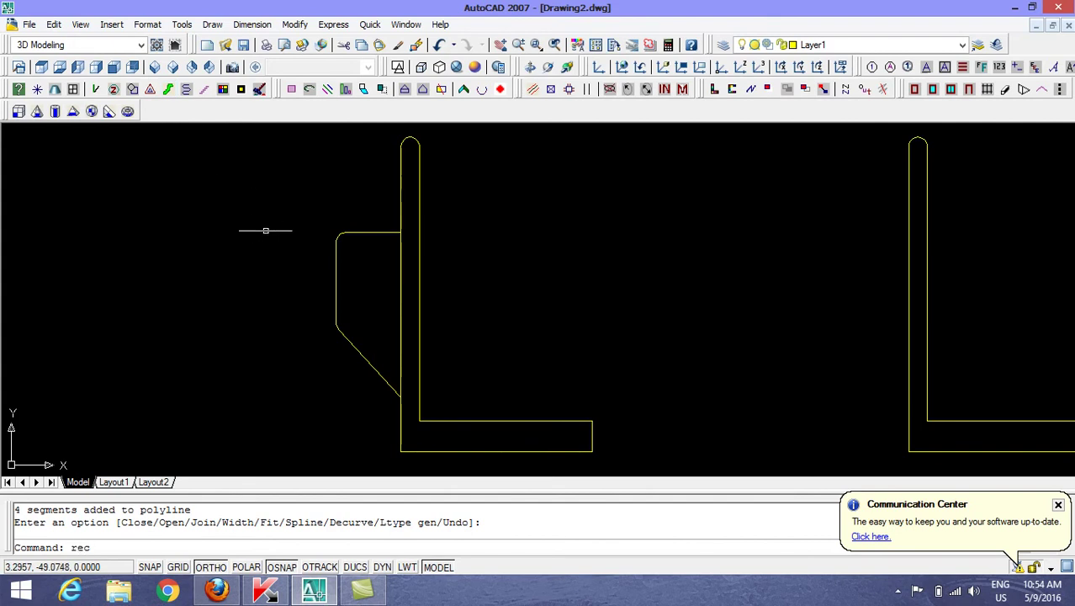
{"action": "key", "text": "Return"}
{"action": "scroll", "coordinate": [257, 238], "scroll_direction": "up", "scroll_amount": 3}
Draw a small rectangle to the left of the side profile
{"action": "left_click", "coordinate": [254, 238]}
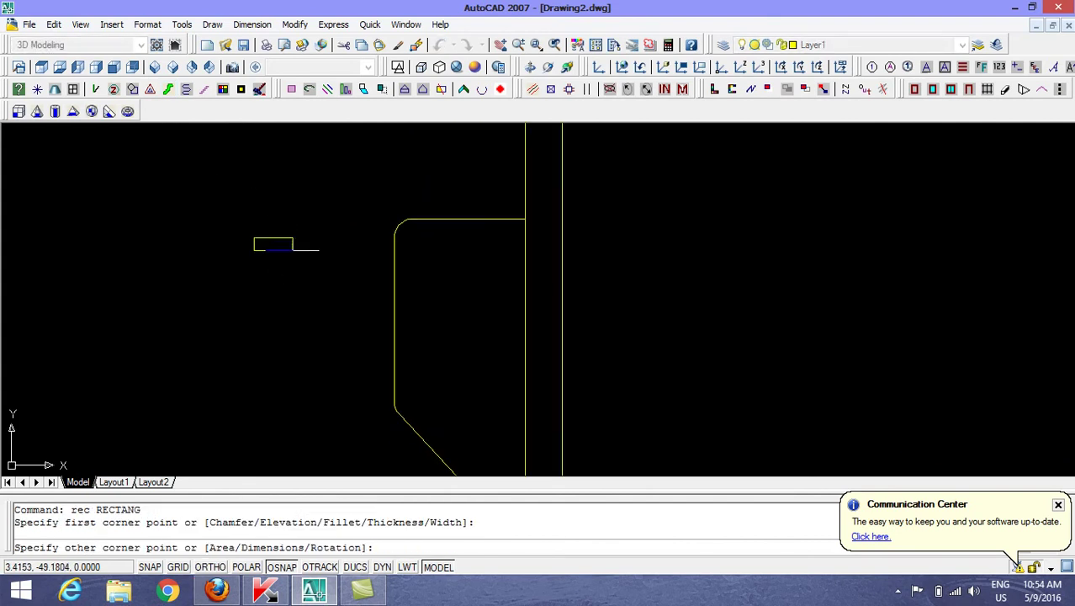
{"action": "scroll", "coordinate": [286, 249], "scroll_direction": "up", "scroll_amount": 3}
{"action": "left_click", "coordinate": [324, 248]}
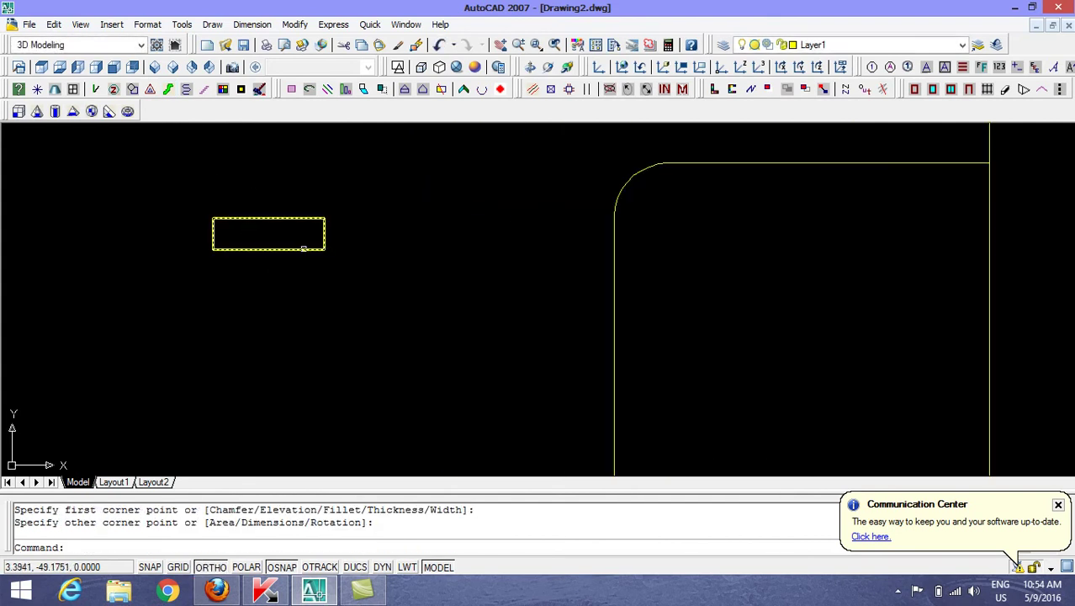
Round the rectangle's top-right and top-left corners with a 0.0166 fillet radius
{"action": "type", "text": "f"}
{"action": "key", "text": "Return"}
{"action": "key", "text": "r"}
{"action": "key", "text": "Return"}
{"action": "scroll", "coordinate": [315, 236], "scroll_direction": "up", "scroll_amount": 2}
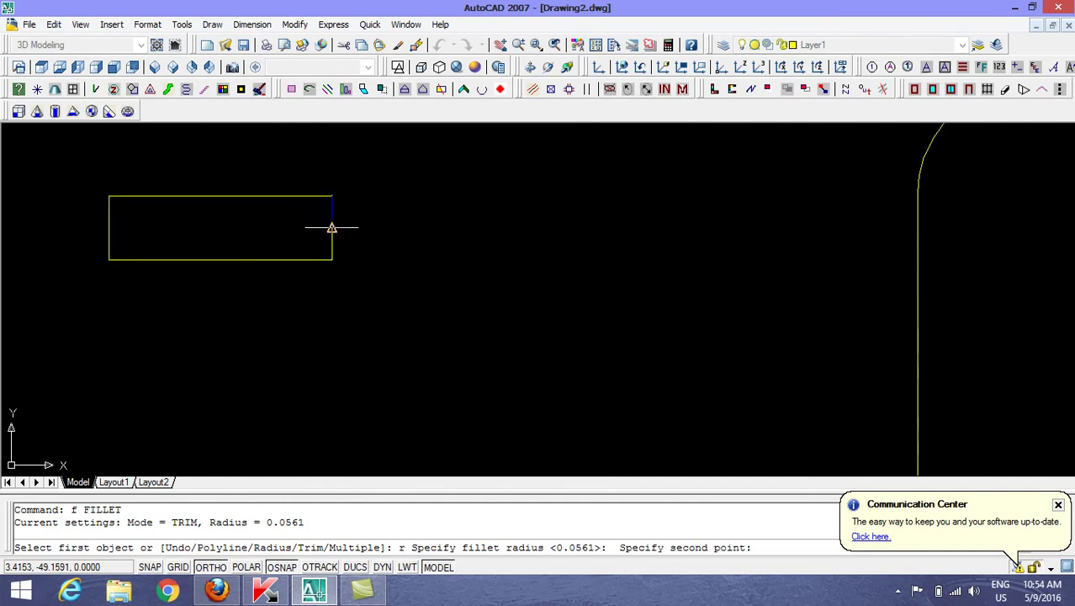
{"action": "left_click", "coordinate": [331, 227]}
{"action": "left_click", "coordinate": [315, 197]}
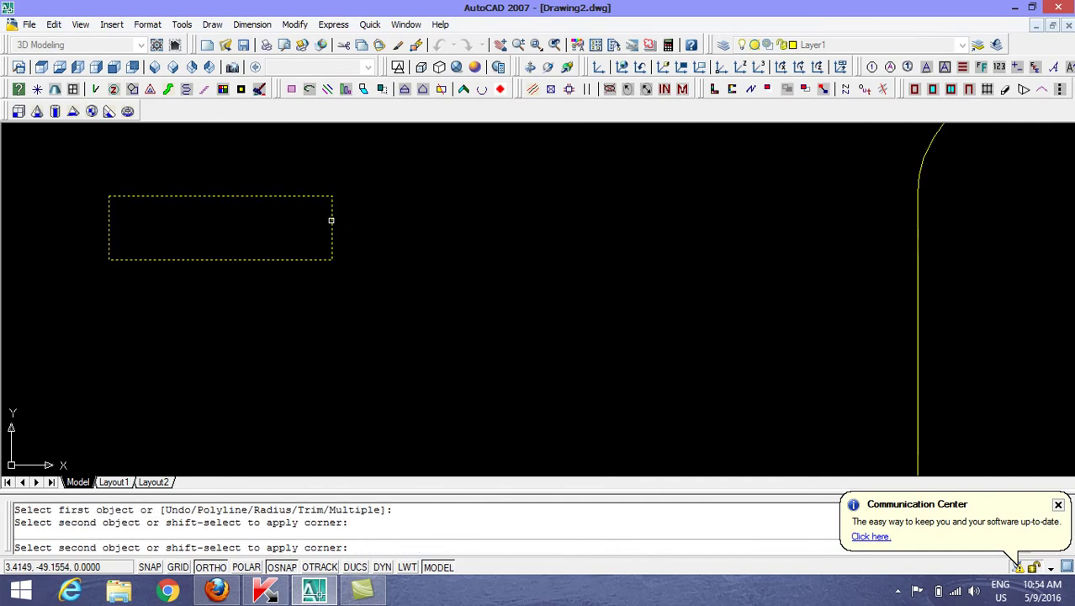
{"action": "left_click", "coordinate": [332, 220]}
{"action": "key", "text": "Return"}
{"action": "left_click", "coordinate": [146, 195]}
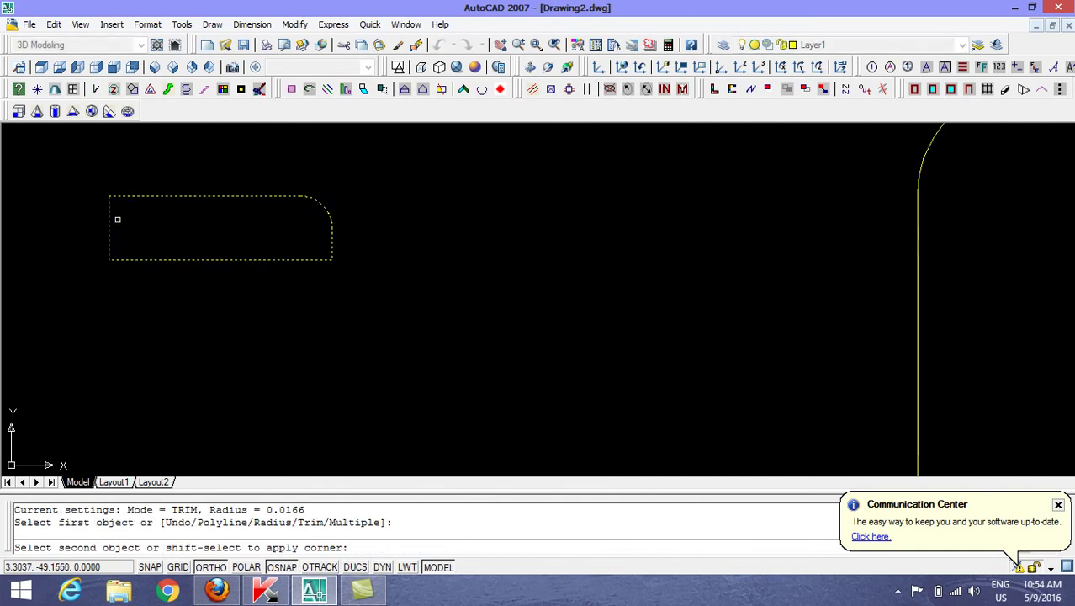
{"action": "left_click", "coordinate": [111, 227]}
{"action": "left_click", "coordinate": [105, 229]}
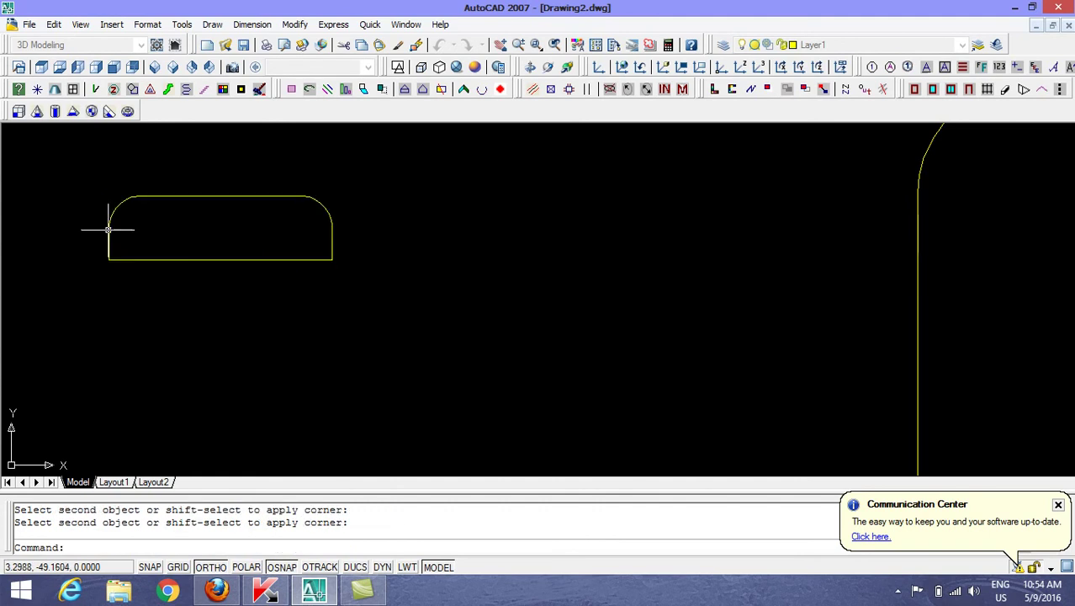
In southwest isometric view, revolve the closed profile a full 360° into the ring solid
{"action": "left_click", "coordinate": [155, 67]}
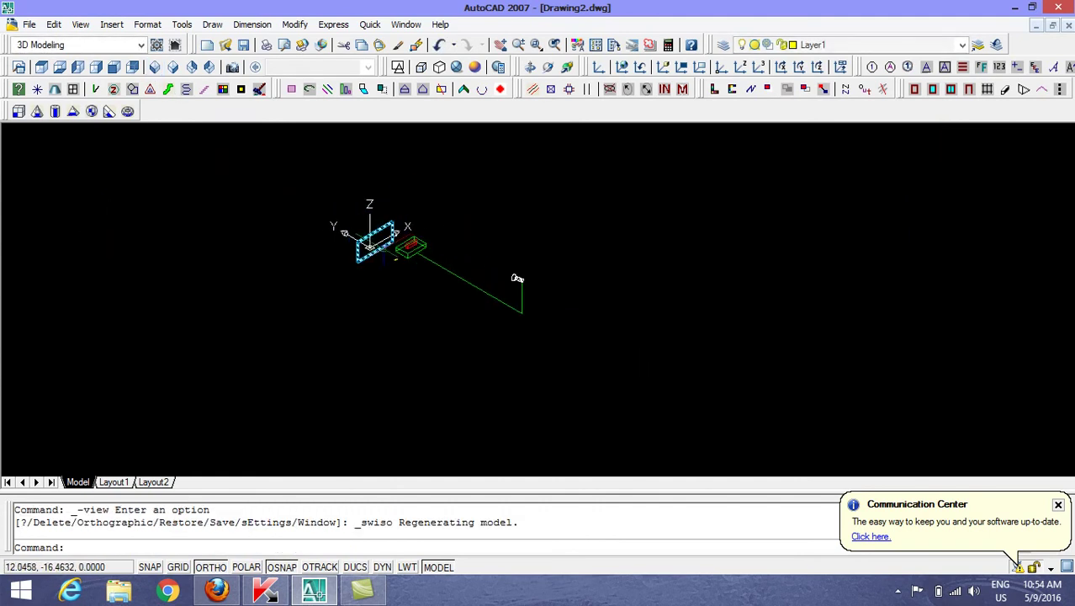
{"action": "scroll", "coordinate": [394, 285], "scroll_direction": "up", "scroll_amount": 2}
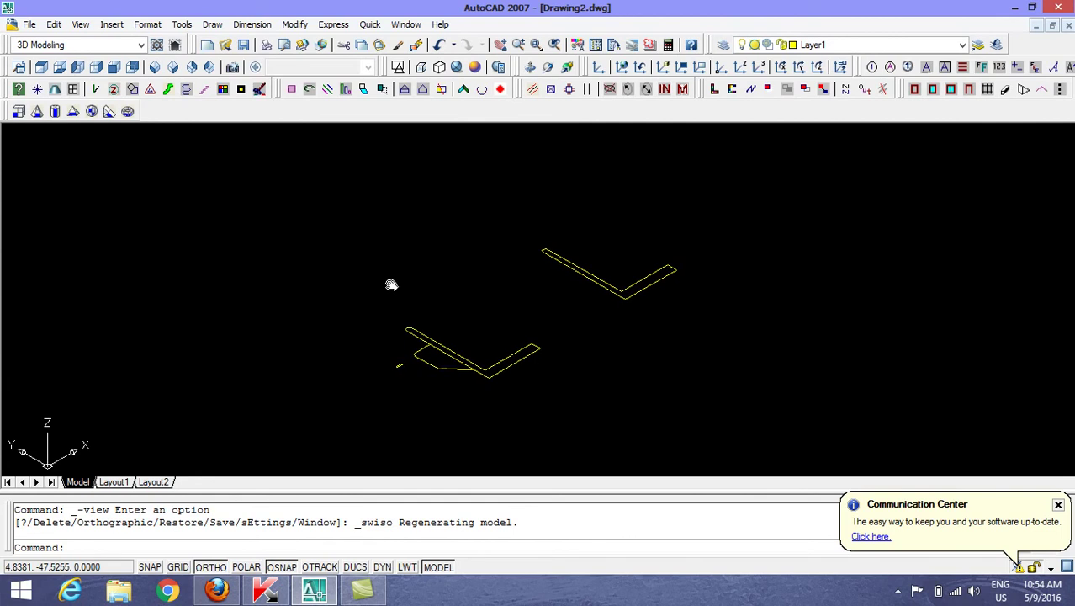
{"action": "scroll", "coordinate": [395, 311], "scroll_direction": "up", "scroll_amount": 2}
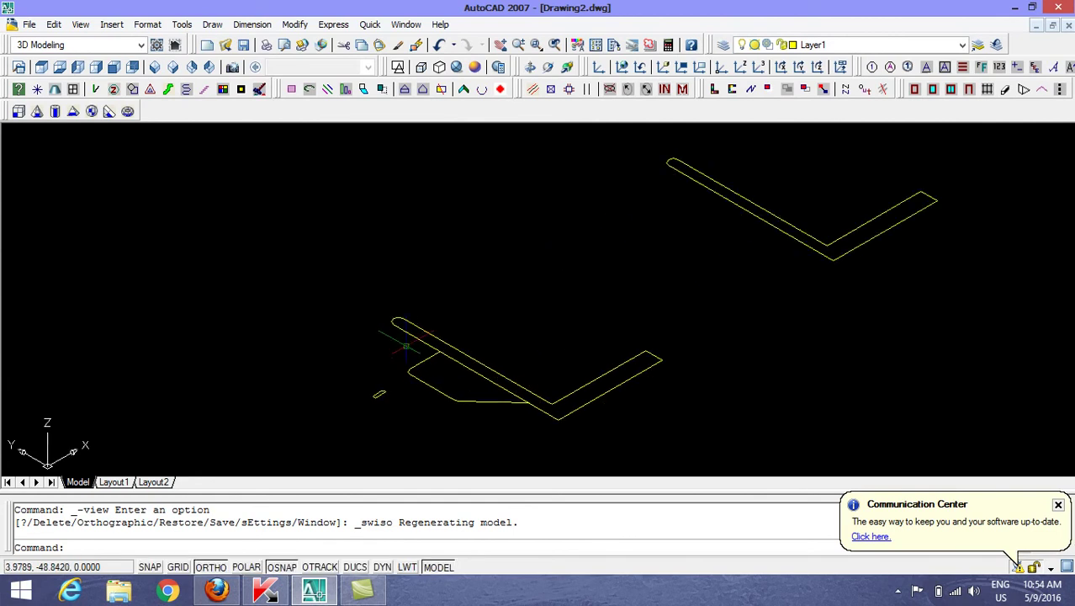
{"action": "type", "text": "v"}
{"action": "key", "text": "Return"}
{"action": "left_click", "coordinate": [412, 335]}
{"action": "key", "text": "Return"}
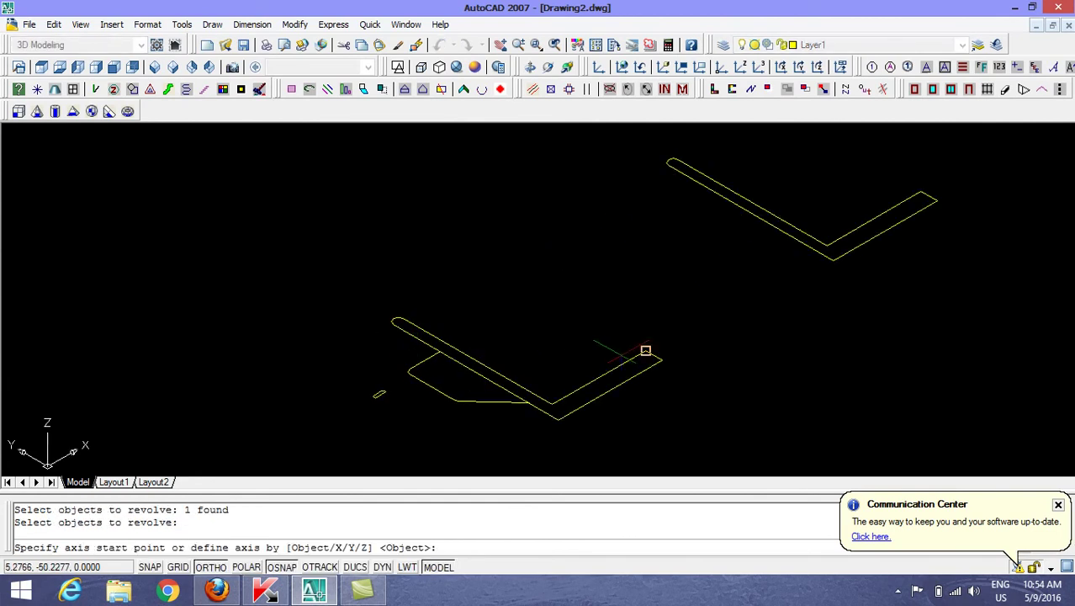
{"action": "left_click", "coordinate": [645, 350]}
{"action": "left_click", "coordinate": [521, 302]}
{"action": "key", "text": "Return"}
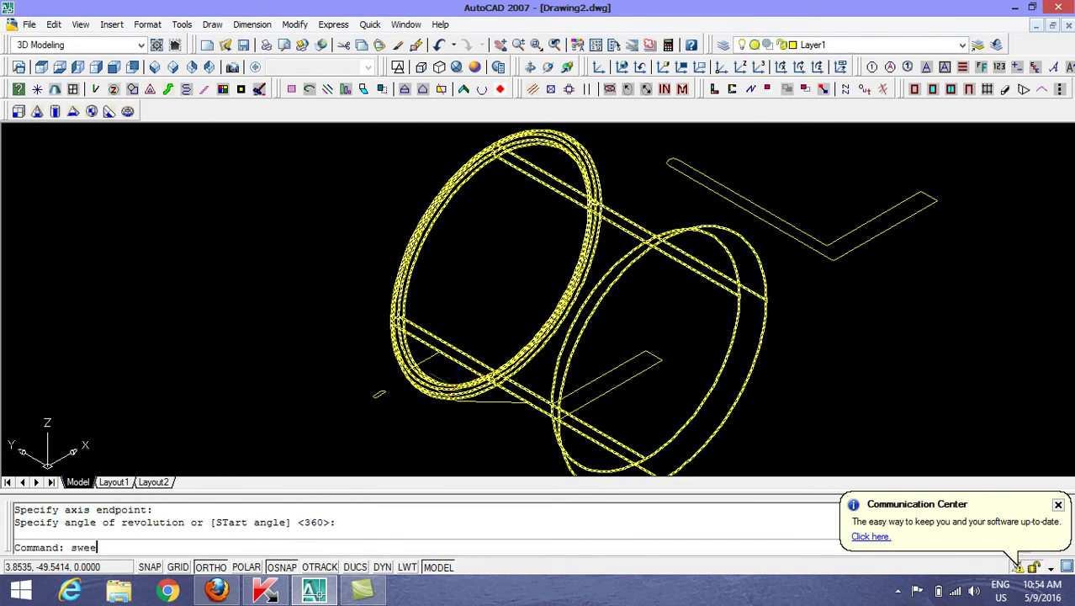
Sweep the small profile along the path as a trial, then undo it
{"action": "key", "text": "Return"}
{"action": "scroll", "coordinate": [358, 389], "scroll_direction": "up", "scroll_amount": 2}
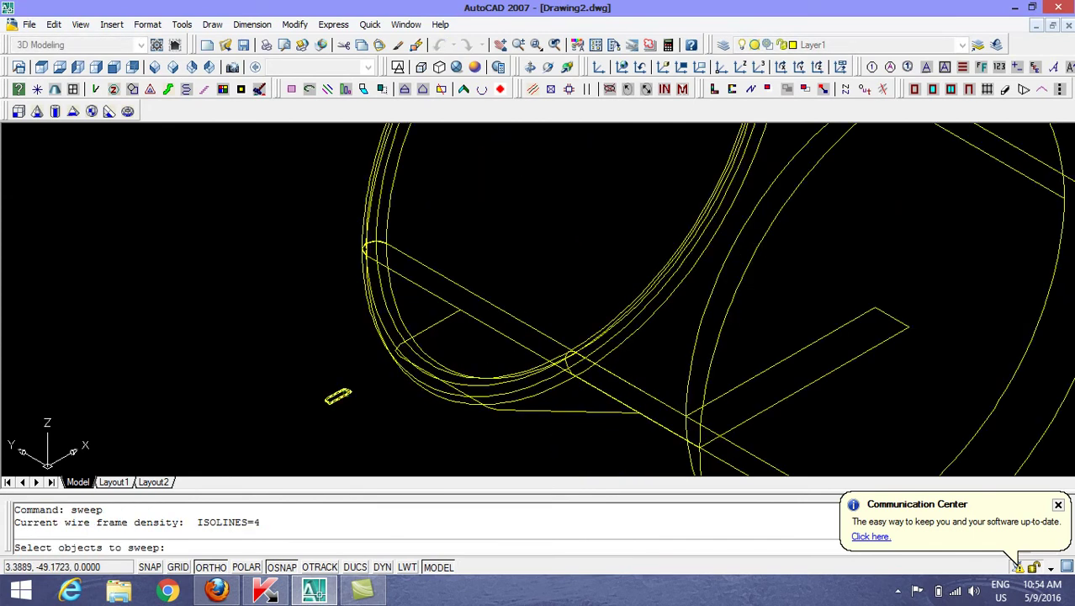
{"action": "left_click", "coordinate": [337, 396]}
{"action": "key", "text": "Return"}
{"action": "left_click", "coordinate": [555, 410]}
{"action": "scroll", "coordinate": [387, 337], "scroll_direction": "down", "scroll_amount": 2}
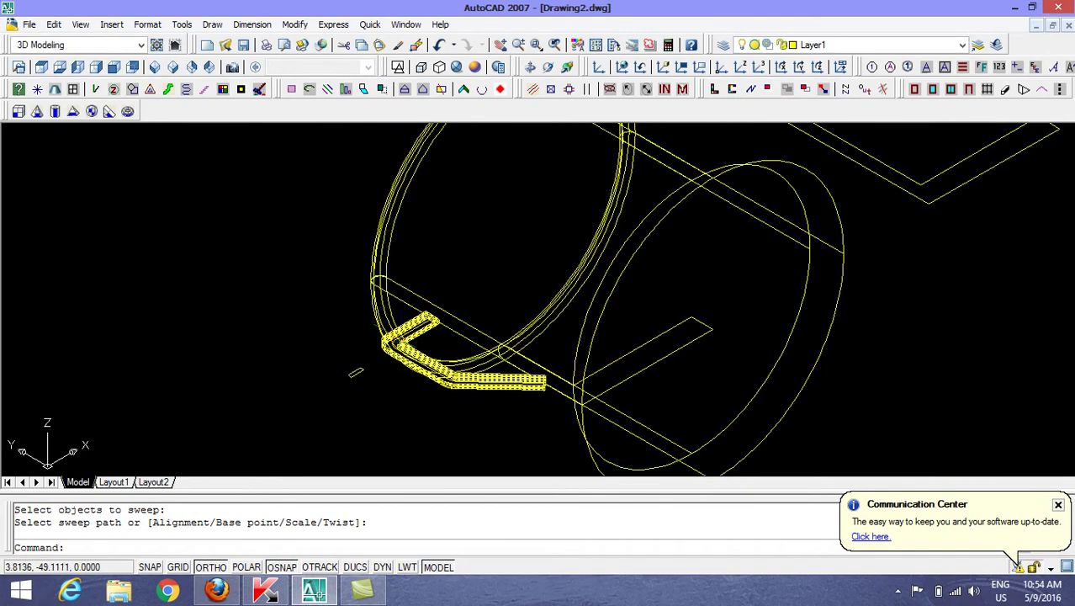
{"action": "scroll", "coordinate": [412, 333], "scroll_direction": "up", "scroll_amount": 2}
{"action": "type", "text": "u"}
{"action": "key", "text": "Return"}
{"action": "key", "text": "Return"}
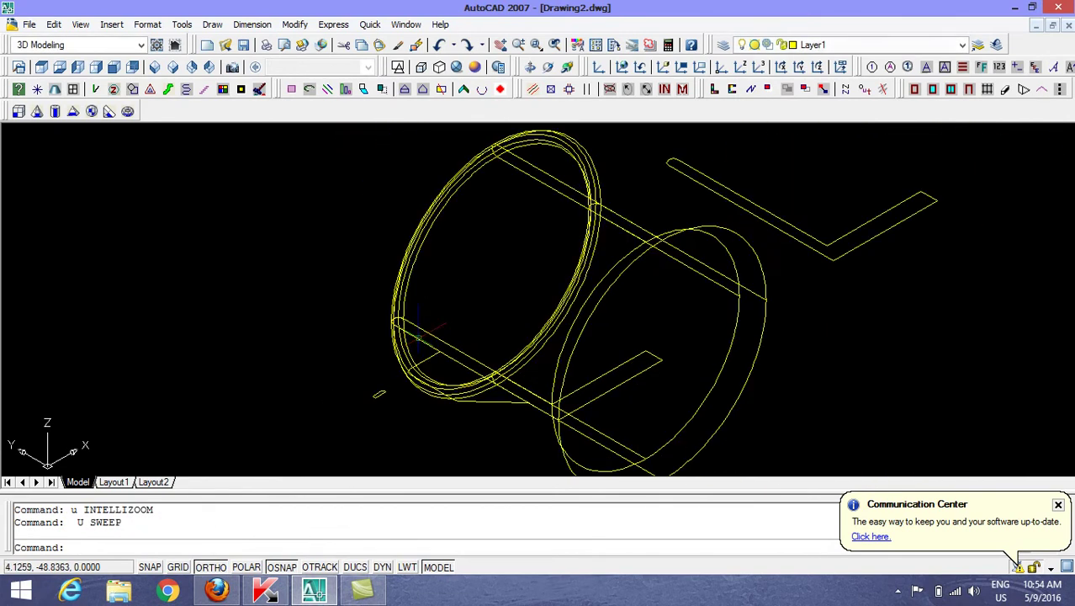
{"action": "scroll", "coordinate": [397, 379], "scroll_direction": "up", "scroll_amount": 3}
{"action": "middle_click_drag", "start_coordinate": [335, 404], "coordinate": [417, 306]}
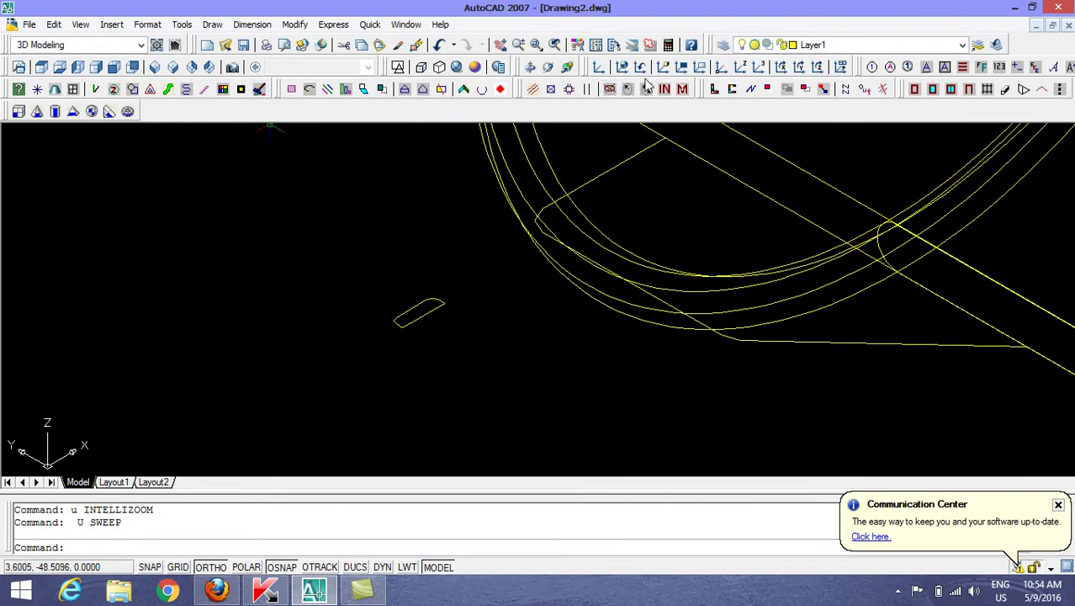
Rotate the small handle profile 90° upright with 3DROTATE
{"action": "key", "text": "Return"}
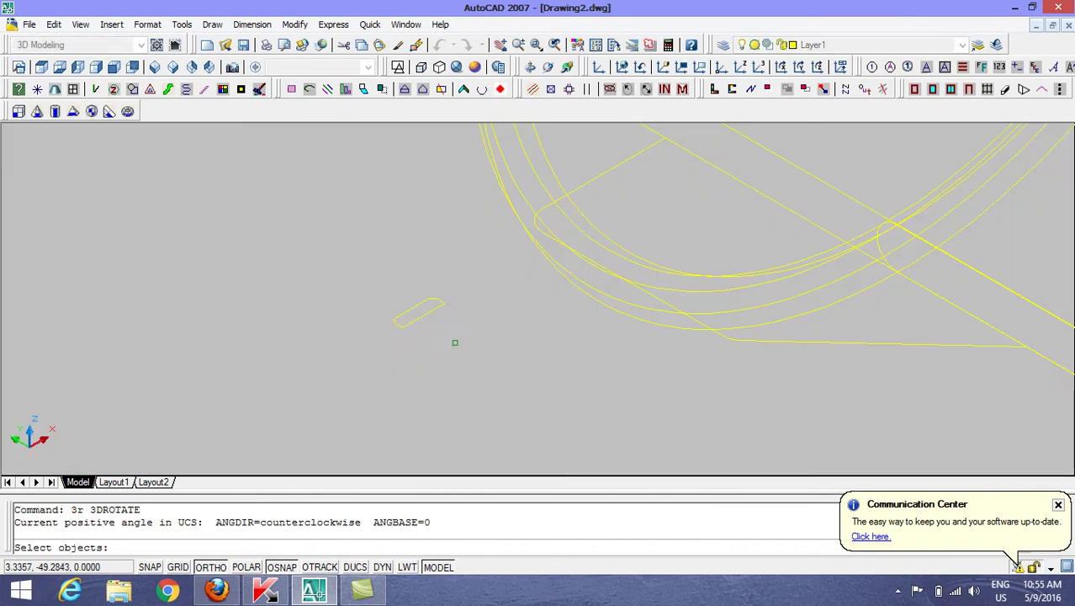
{"action": "left_click_drag", "start_coordinate": [456, 344], "coordinate": [371, 295]}
{"action": "key", "text": "Return"}
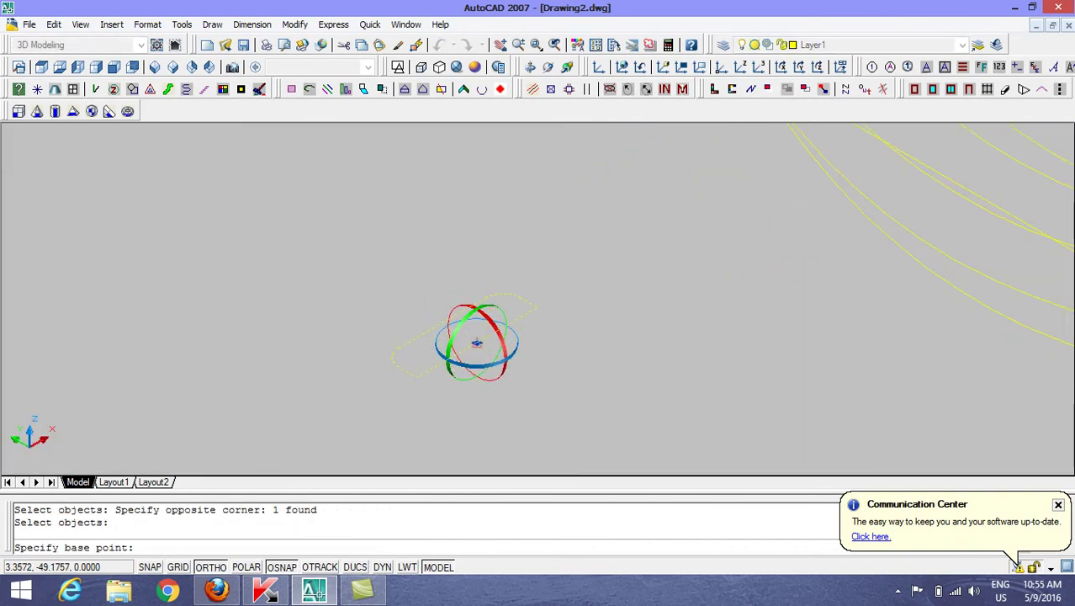
{"action": "left_click", "coordinate": [476, 340]}
{"action": "left_click", "coordinate": [465, 330]}
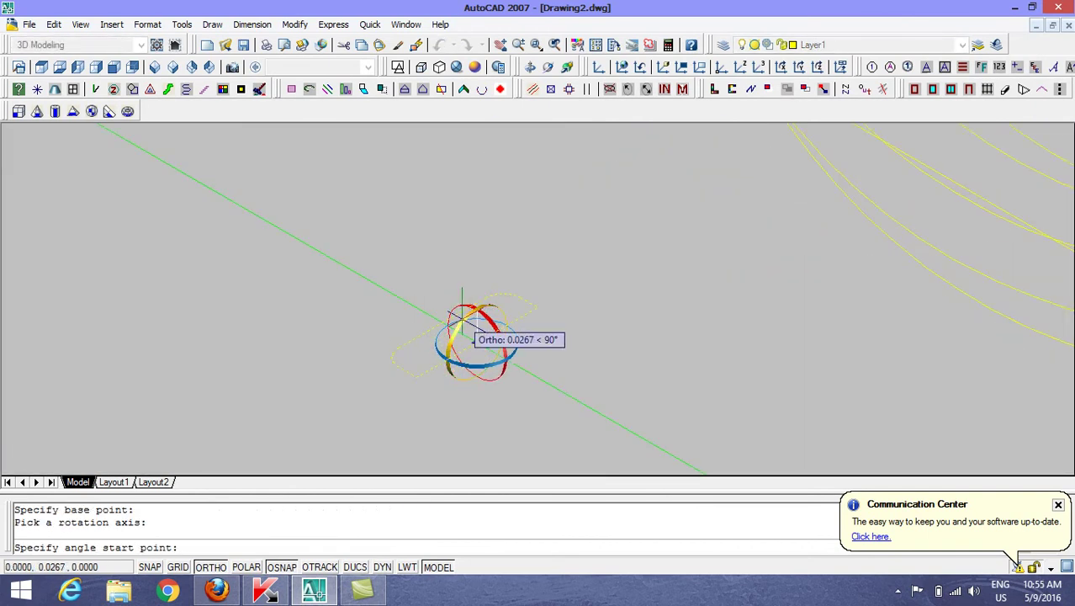
{"action": "type", "text": "90"}
{"action": "key", "text": "Return"}
{"action": "scroll", "coordinate": [446, 309], "scroll_direction": "down", "scroll_amount": 2}
Move the upright profile to the start of the L-shaped handle path
{"action": "type", "text": "m"}
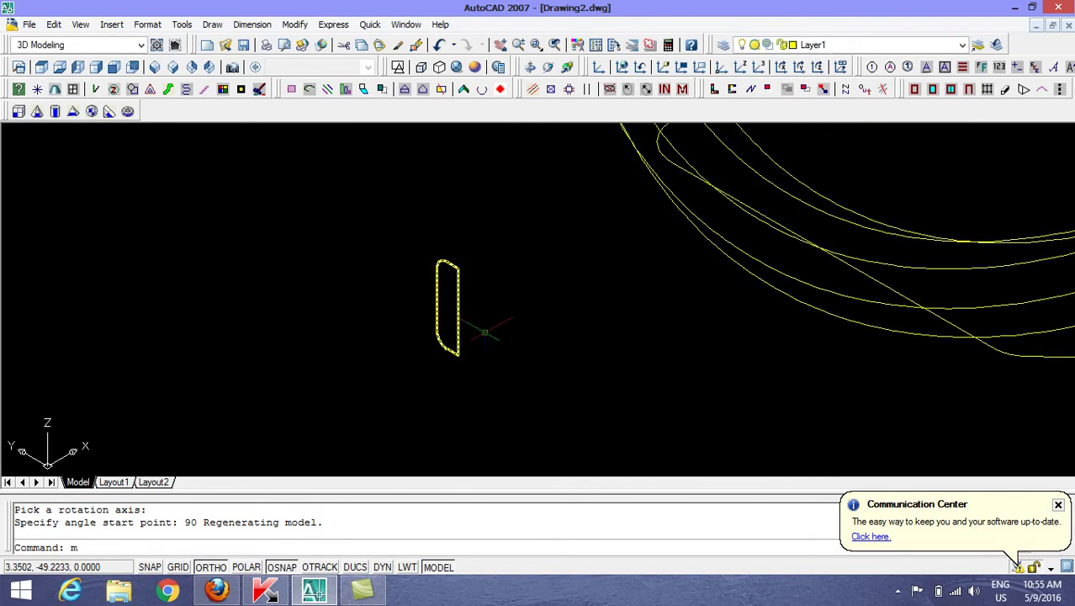
{"action": "type", "text": "o"}
{"action": "key", "text": "Return"}
{"action": "left_click", "coordinate": [491, 333]}
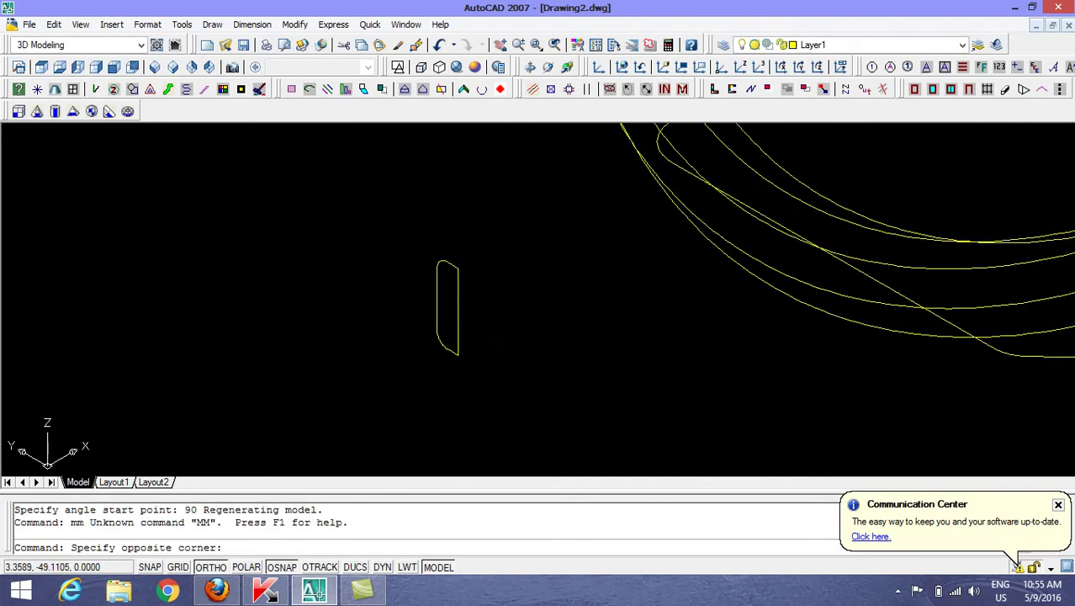
{"action": "key", "text": "Escape"}
{"action": "key", "text": "Escape"}
{"action": "type", "text": "m"}
{"action": "key", "text": "Return"}
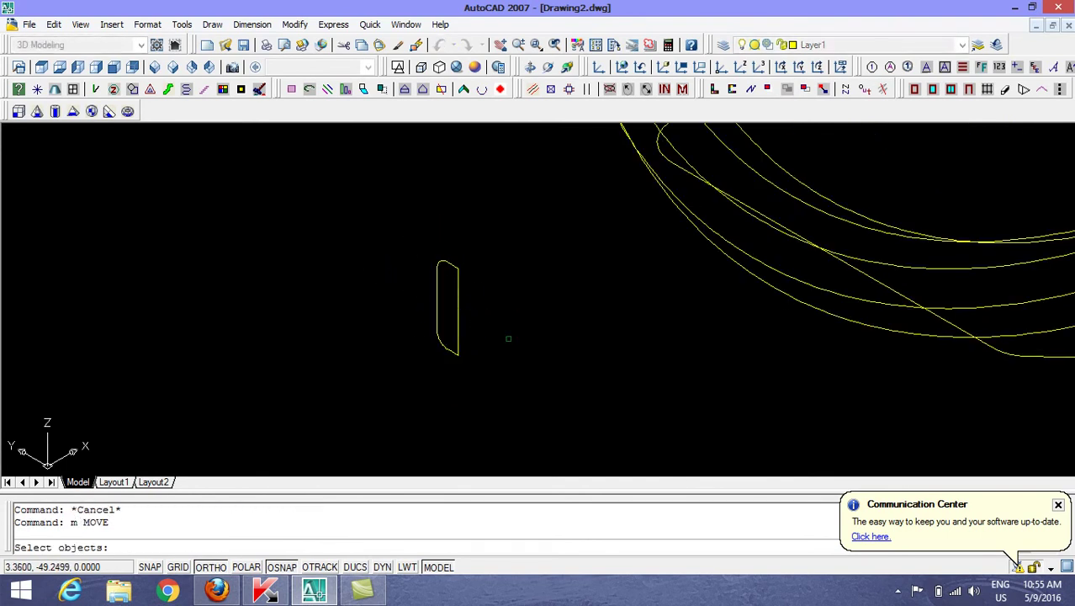
{"action": "left_click", "coordinate": [510, 340]}
{"action": "left_click", "coordinate": [376, 284]}
{"action": "key", "text": "Return"}
{"action": "left_click", "coordinate": [457, 313]}
{"action": "scroll", "coordinate": [354, 340], "scroll_direction": "up", "scroll_amount": 3}
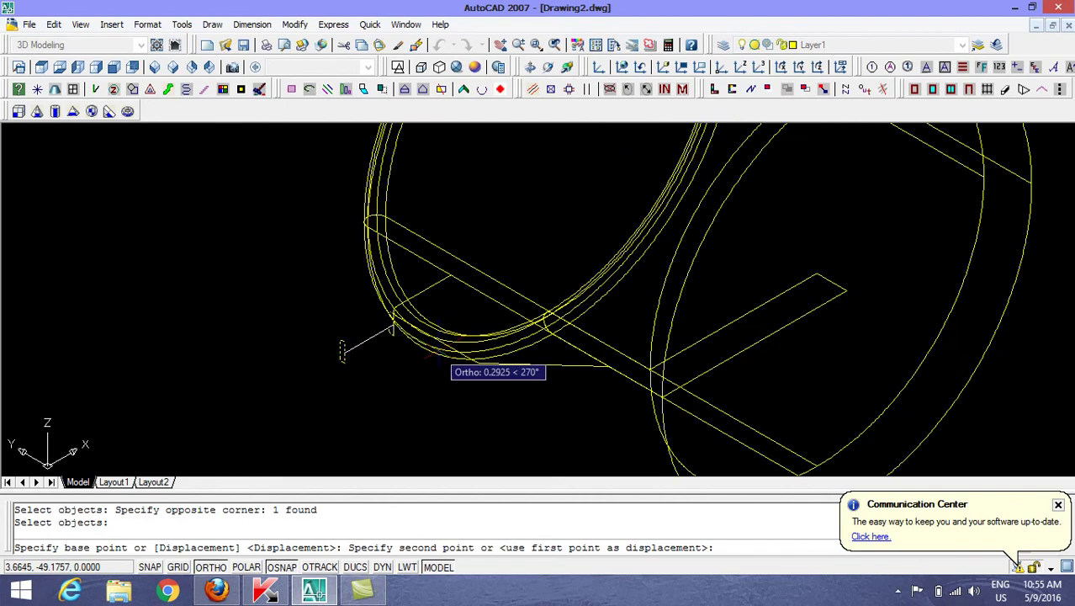
{"action": "left_click", "coordinate": [438, 234]}
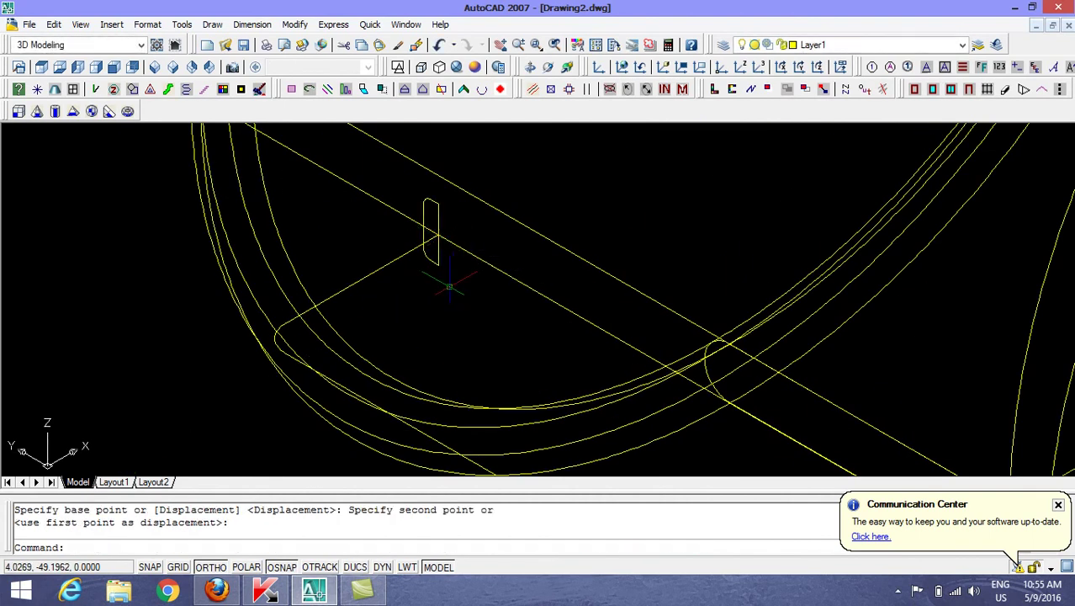
{"action": "type", "text": "ext"}
{"action": "key", "text": "Return"}
Extrude the small profile along the L-shaped path to form the handle
{"action": "left_click", "coordinate": [396, 180]}
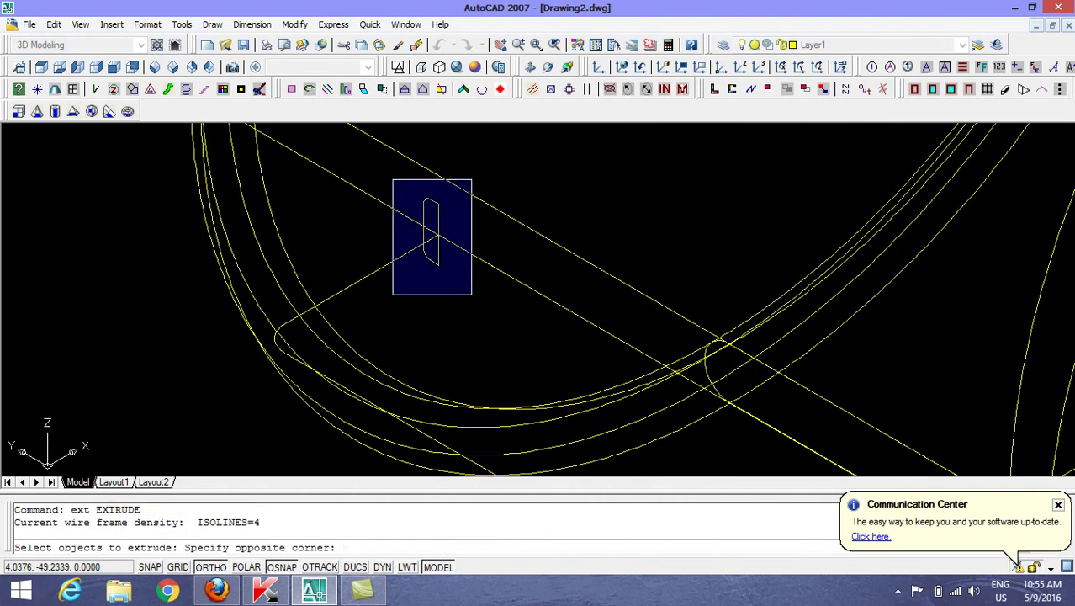
{"action": "left_click", "coordinate": [471, 295]}
{"action": "key", "text": "Return"}
{"action": "key", "text": "Return"}
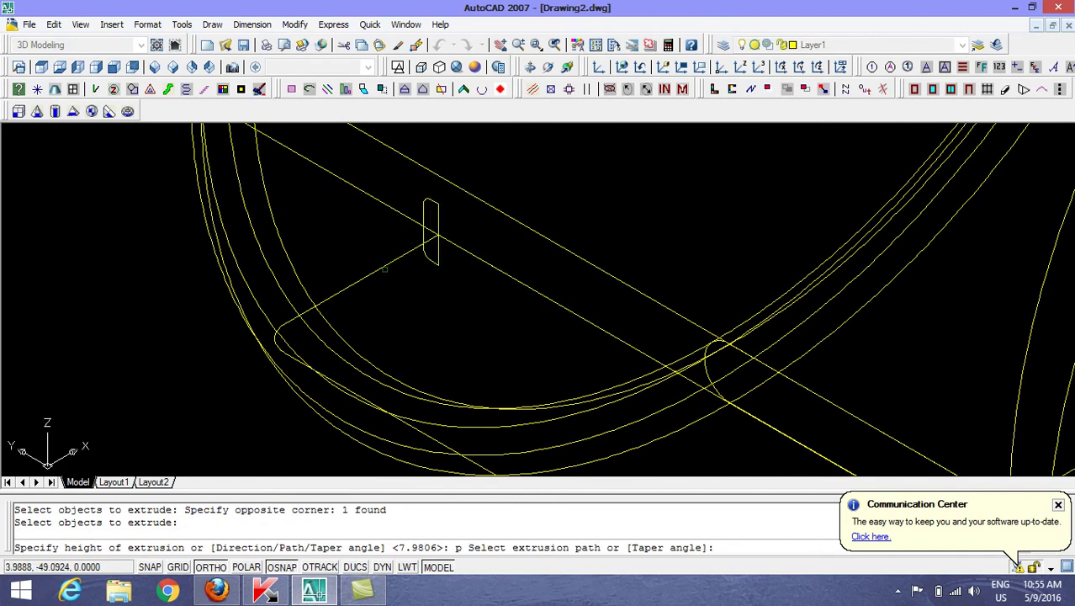
{"action": "left_click", "coordinate": [385, 268]}
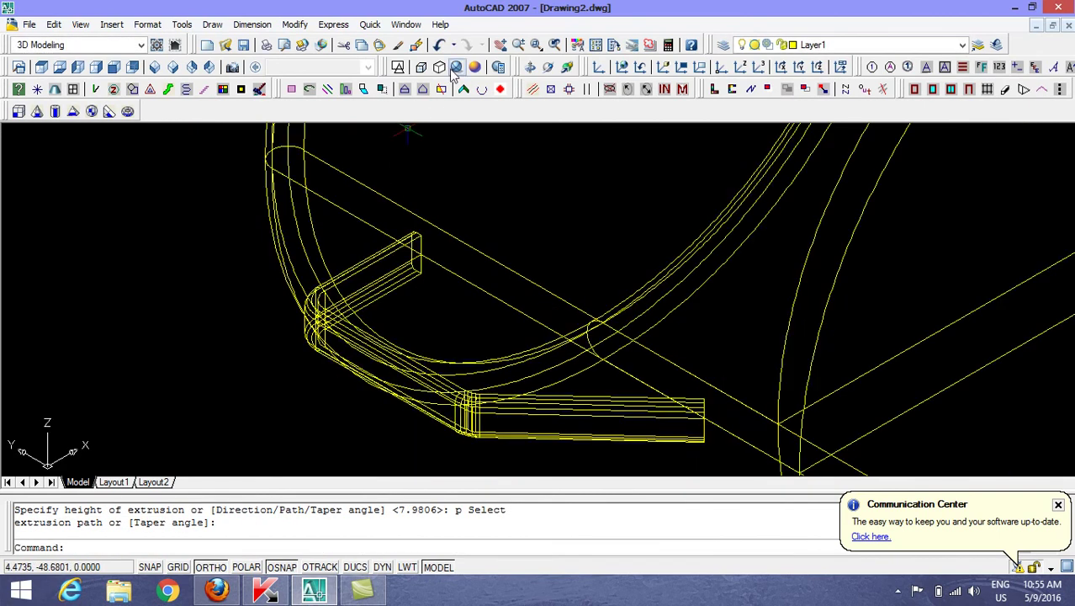
Preview the model in Realistic visual style, then return to 2D Wireframe
{"action": "left_click", "coordinate": [456, 67]}
{"action": "scroll", "coordinate": [444, 304], "scroll_direction": "down", "scroll_amount": 2}
{"action": "scroll", "coordinate": [445, 307], "scroll_direction": "down", "scroll_amount": 3}
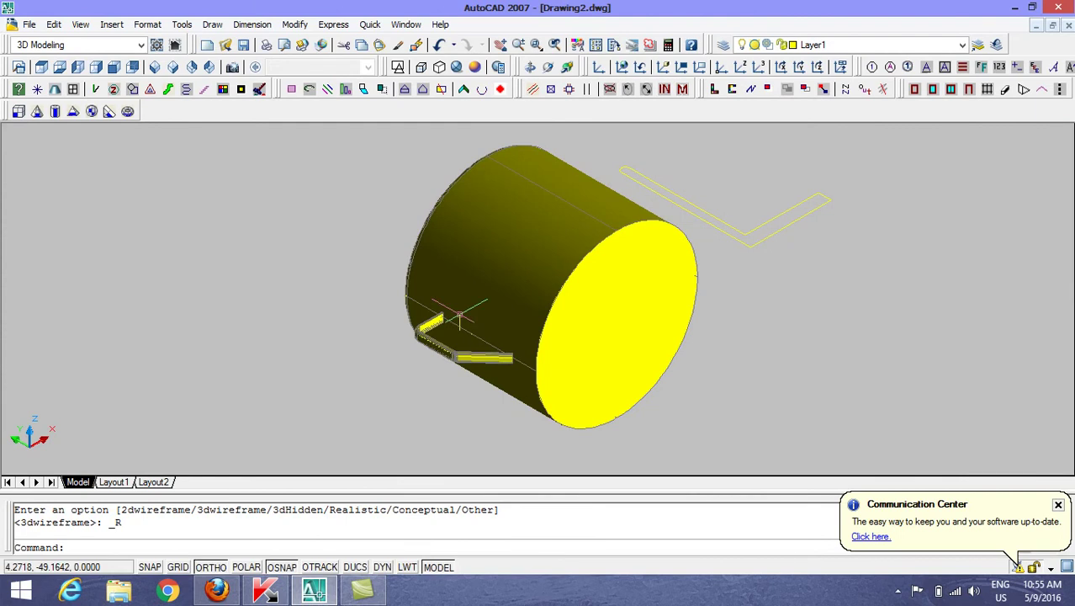
{"action": "left_click", "coordinate": [397, 66]}
Create a new 'steel' material based on the Metal - Polished template
{"action": "scroll", "coordinate": [459, 264], "scroll_direction": "down", "scroll_amount": 2}
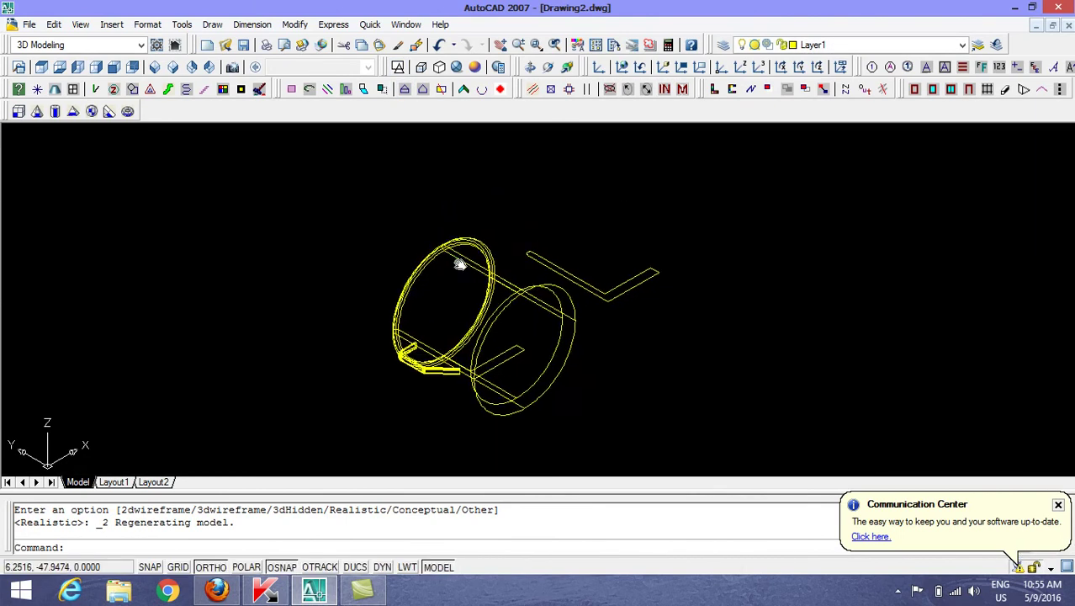
{"action": "scroll", "coordinate": [450, 266], "scroll_direction": "up", "scroll_amount": 1}
{"action": "scroll", "coordinate": [445, 266], "scroll_direction": "up", "scroll_amount": 1}
{"action": "type", "text": "mat"}
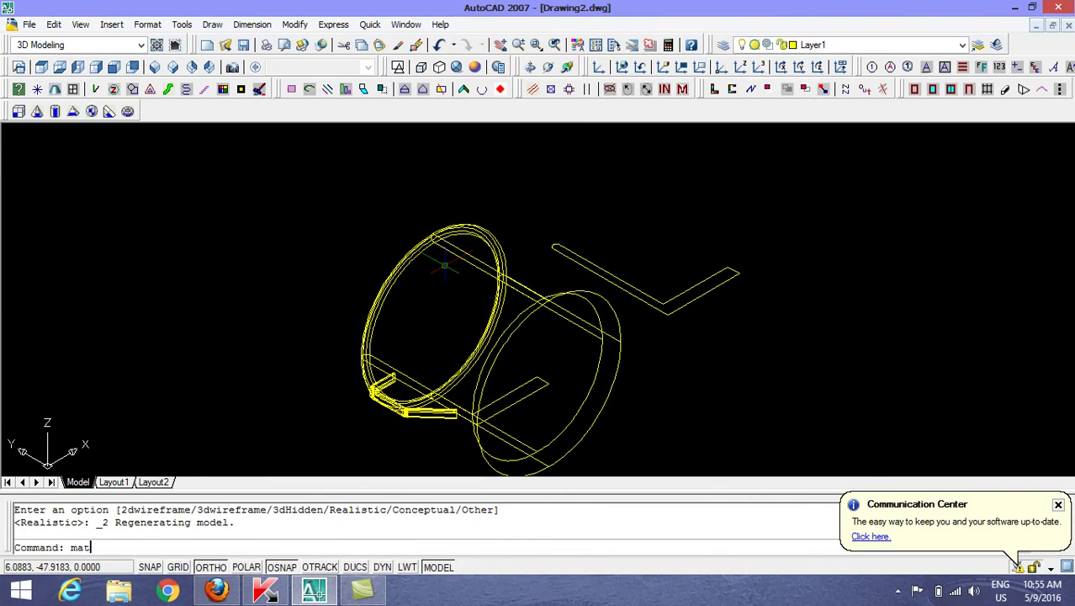
{"action": "key", "text": "Return"}
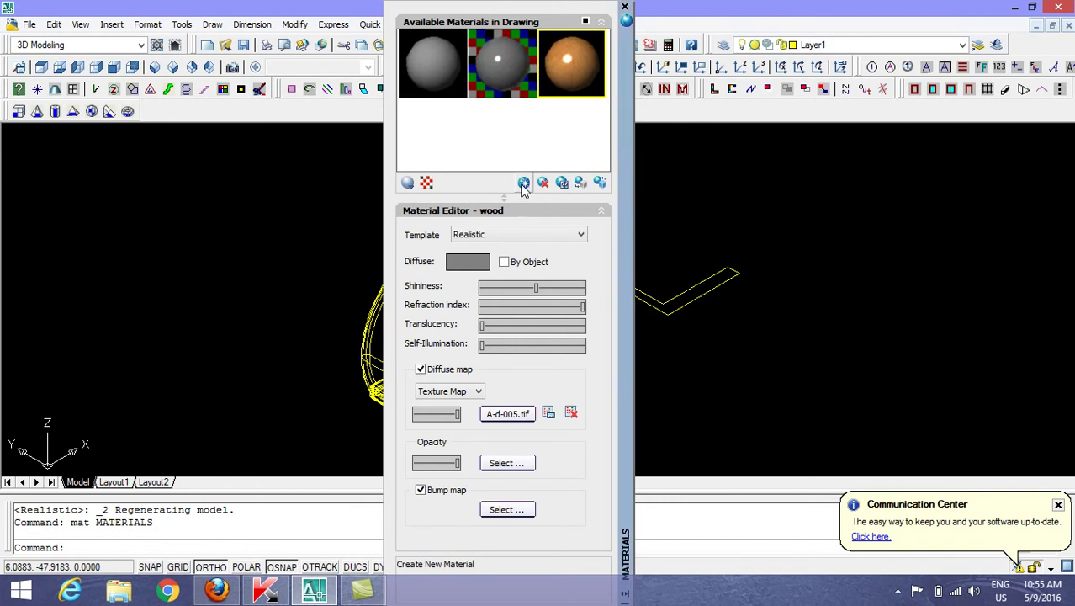
{"action": "left_click", "coordinate": [523, 182]}
{"action": "type", "text": "steel"}
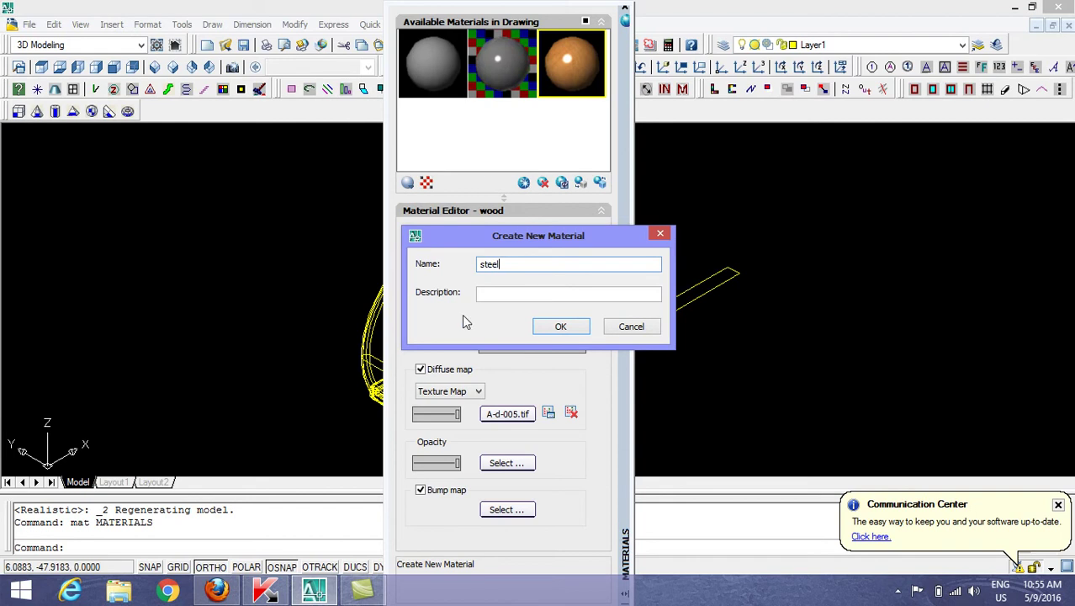
{"action": "left_click", "coordinate": [557, 327]}
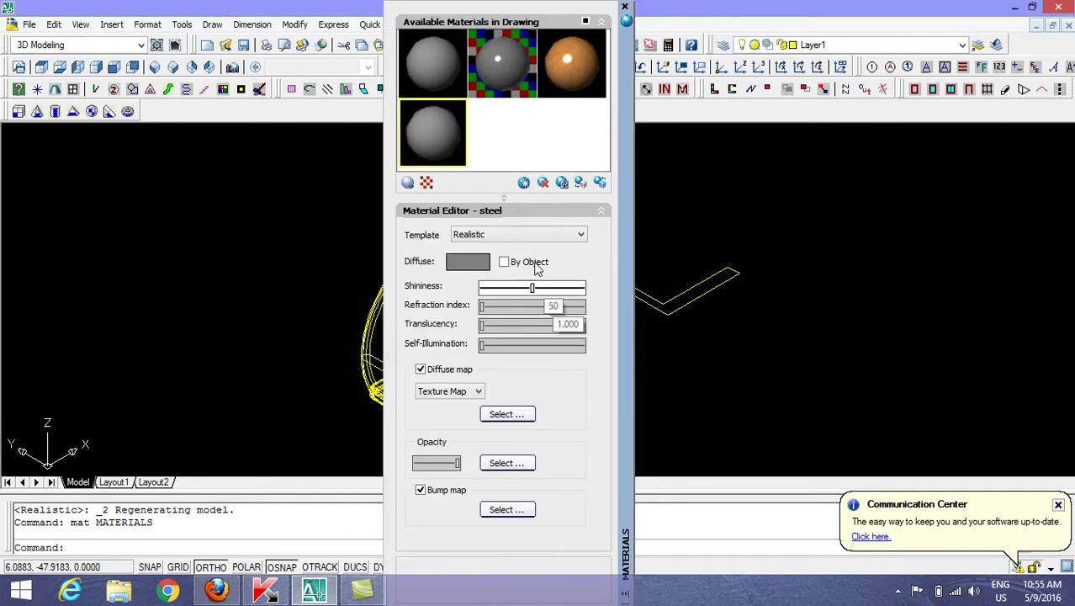
{"action": "left_click", "coordinate": [521, 234]}
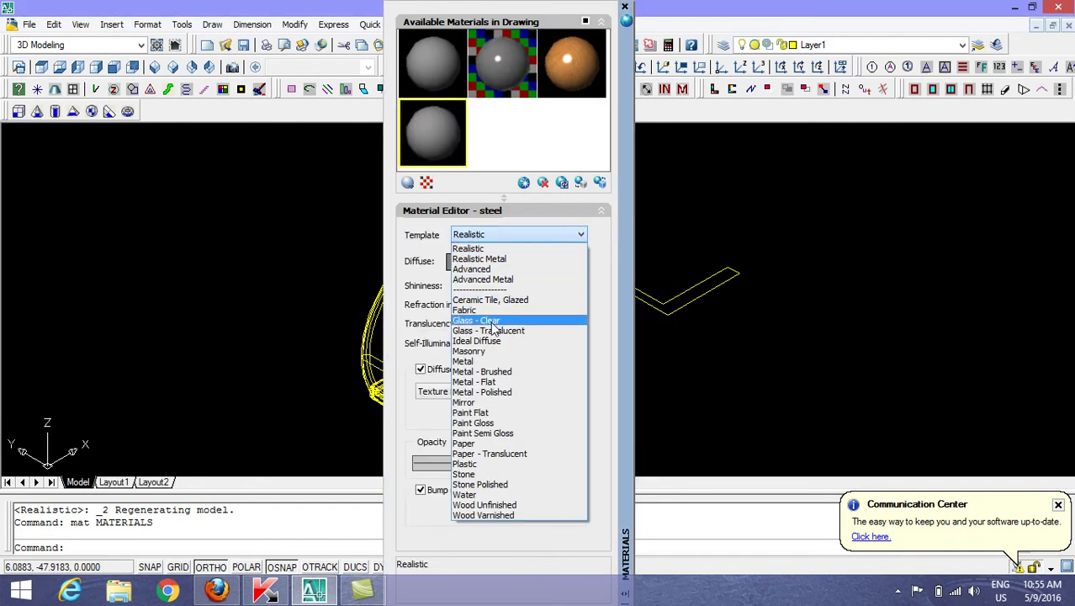
{"action": "left_click", "coordinate": [493, 392]}
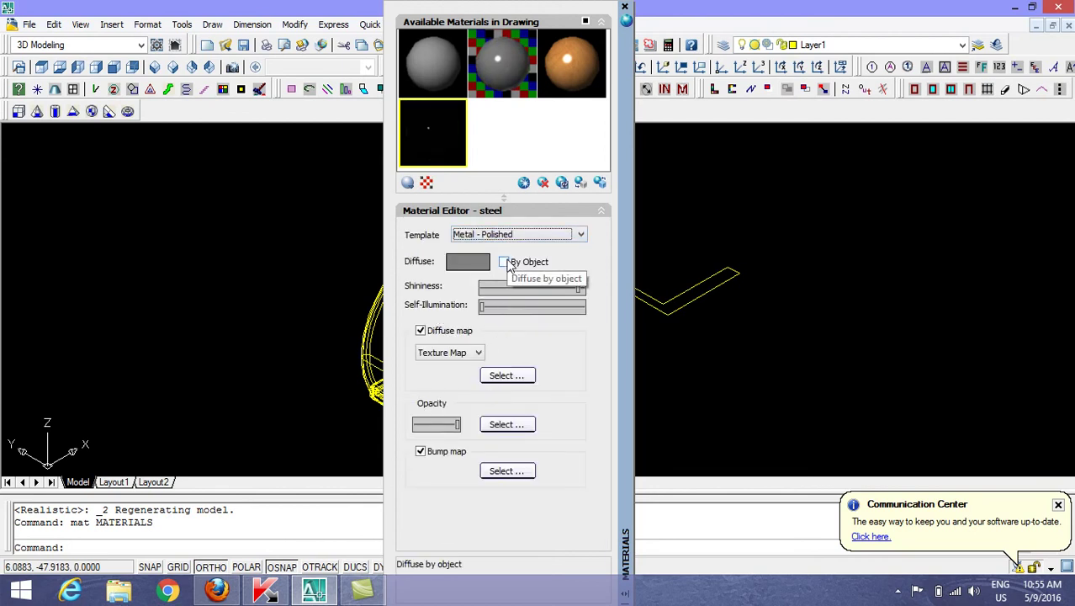
Window-select the cylinder objects for erasing, then clear the selection and close the Materials palette
{"action": "middle_click", "coordinate": [787, 284]}
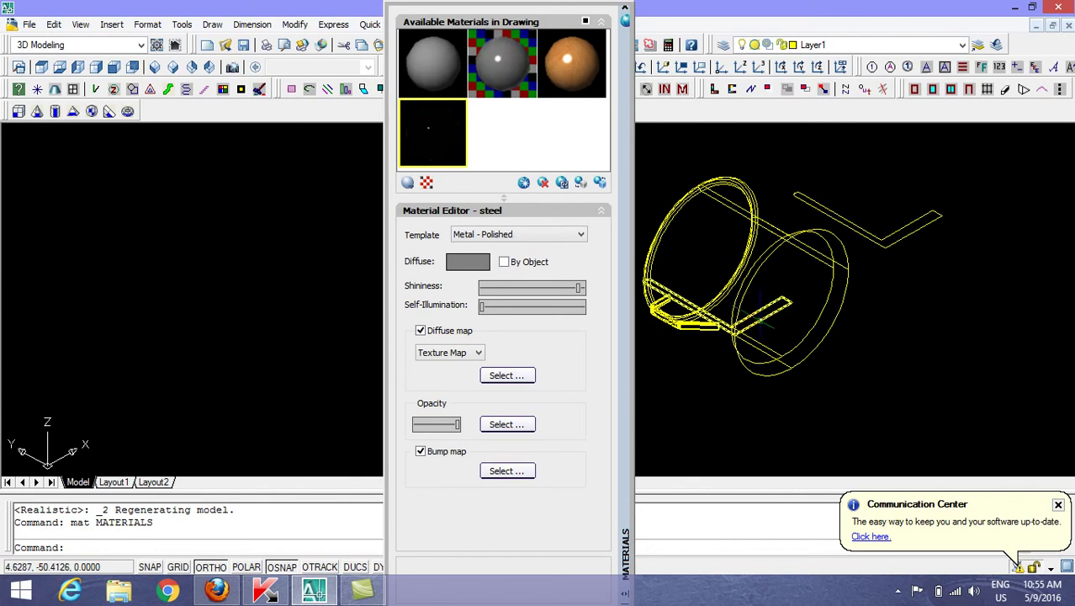
{"action": "type", "text": "e"}
{"action": "key", "text": "Return"}
{"action": "left_click", "coordinate": [760, 322]}
{"action": "scroll", "coordinate": [813, 356], "scroll_direction": "down", "scroll_amount": 2}
{"action": "left_click", "coordinate": [810, 360]}
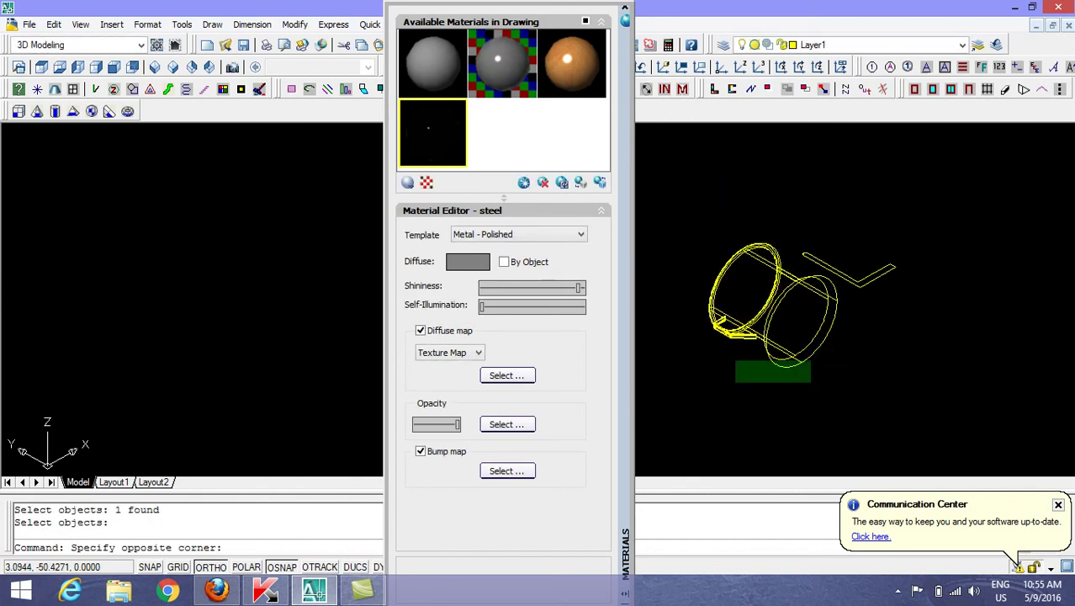
{"action": "left_click", "coordinate": [691, 318]}
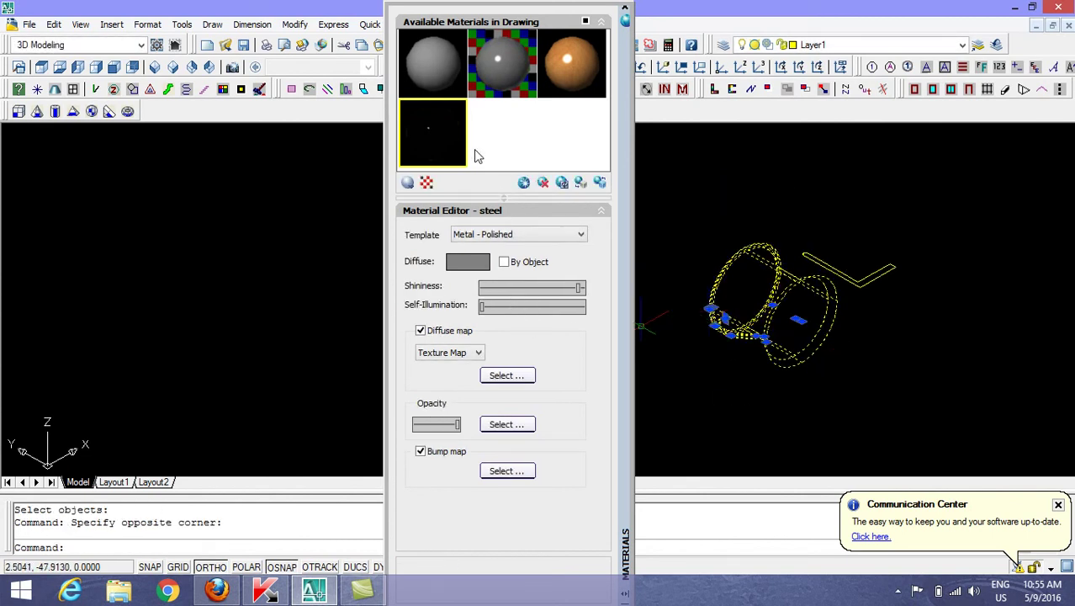
{"action": "key", "text": "Escape"}
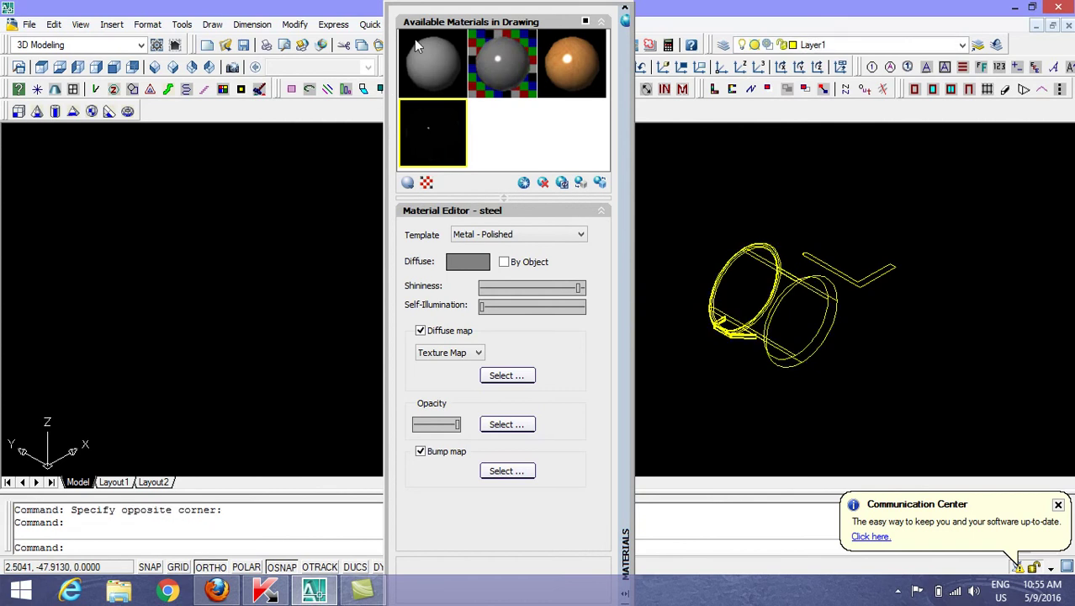
{"action": "left_click", "coordinate": [626, 10]}
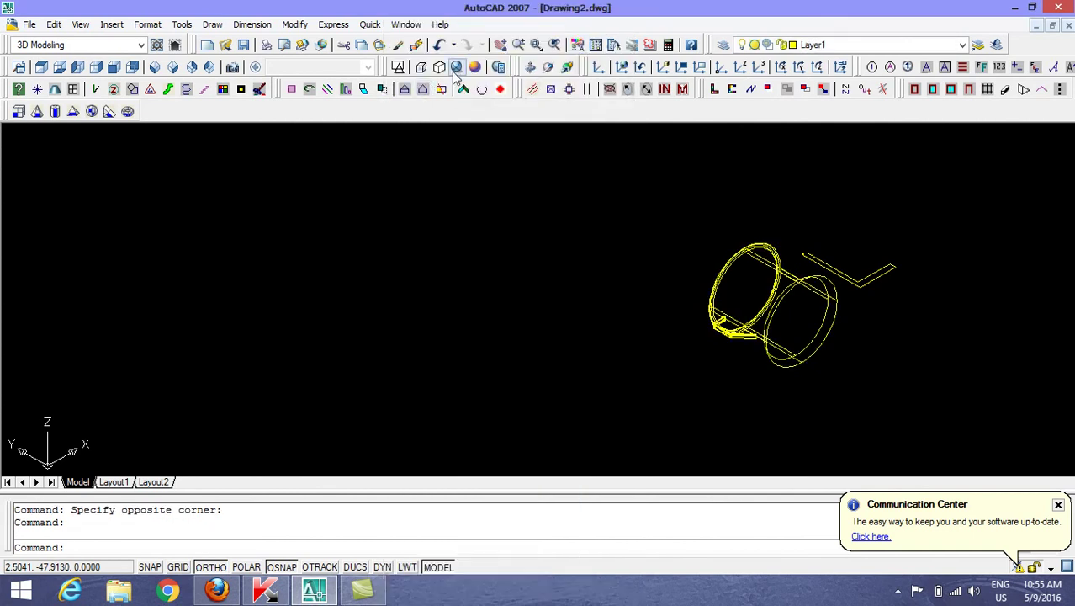
Check the scene in Realistic visual style, then return to wireframe
{"action": "left_click", "coordinate": [456, 67]}
{"action": "scroll", "coordinate": [468, 260], "scroll_direction": "up", "scroll_amount": 1}
{"action": "scroll", "coordinate": [551, 301], "scroll_direction": "down", "scroll_amount": 5}
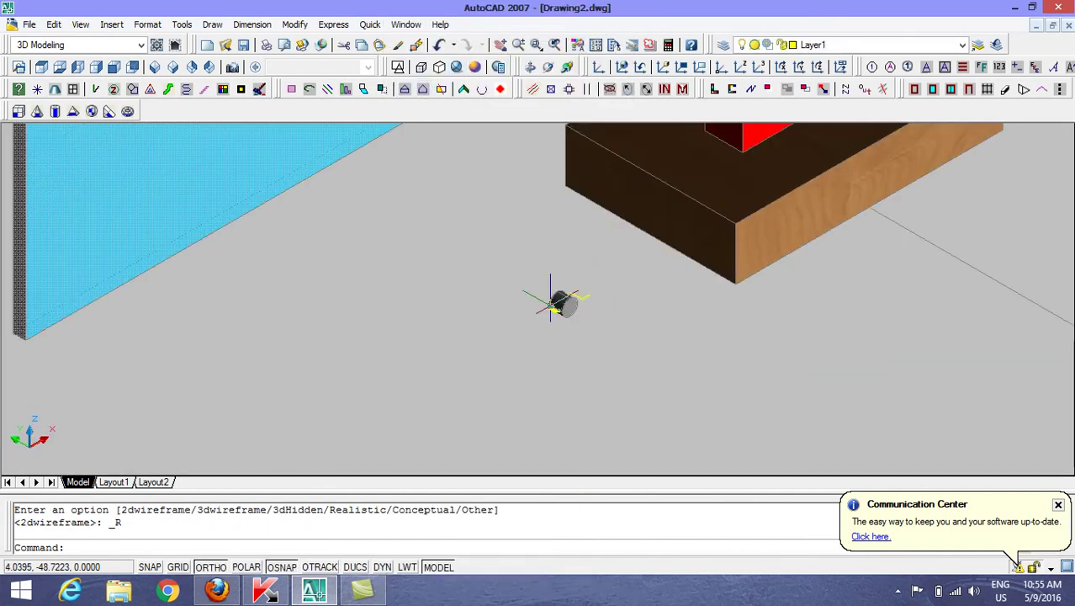
{"action": "middle_click_drag", "start_coordinate": [551, 301], "coordinate": [550, 370]}
{"action": "left_click", "coordinate": [397, 67]}
Union the four mug pieces, ring body and handle, into one solid
{"action": "type", "text": "m"}
{"action": "key", "text": "Return"}
{"action": "left_click", "coordinate": [557, 375]}
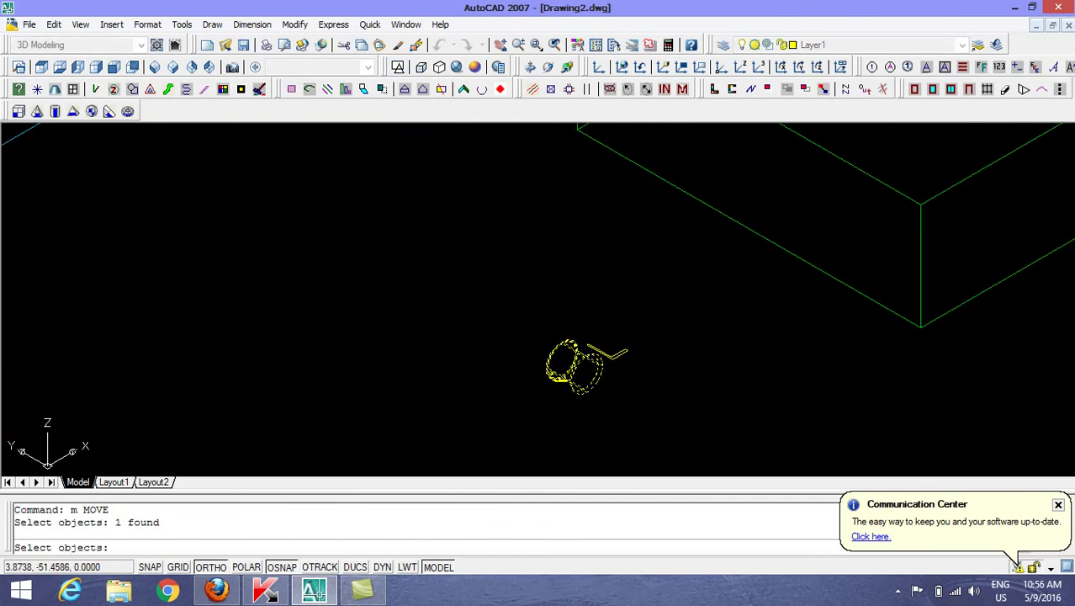
{"action": "scroll", "coordinate": [568, 387], "scroll_direction": "up", "scroll_amount": 3}
{"action": "key", "text": "Escape"}
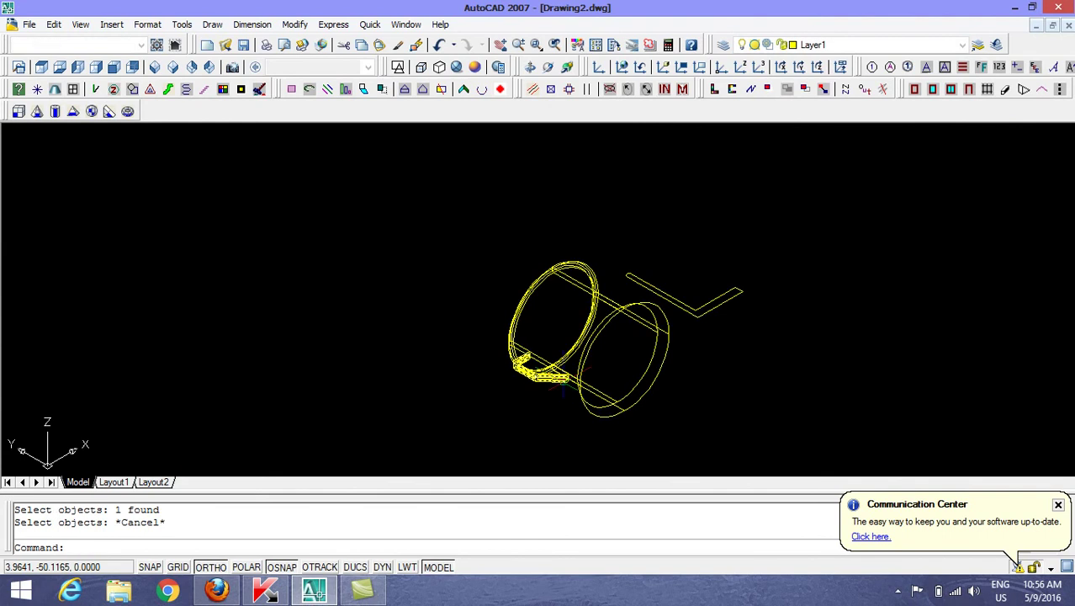
{"action": "type", "text": "uno"}
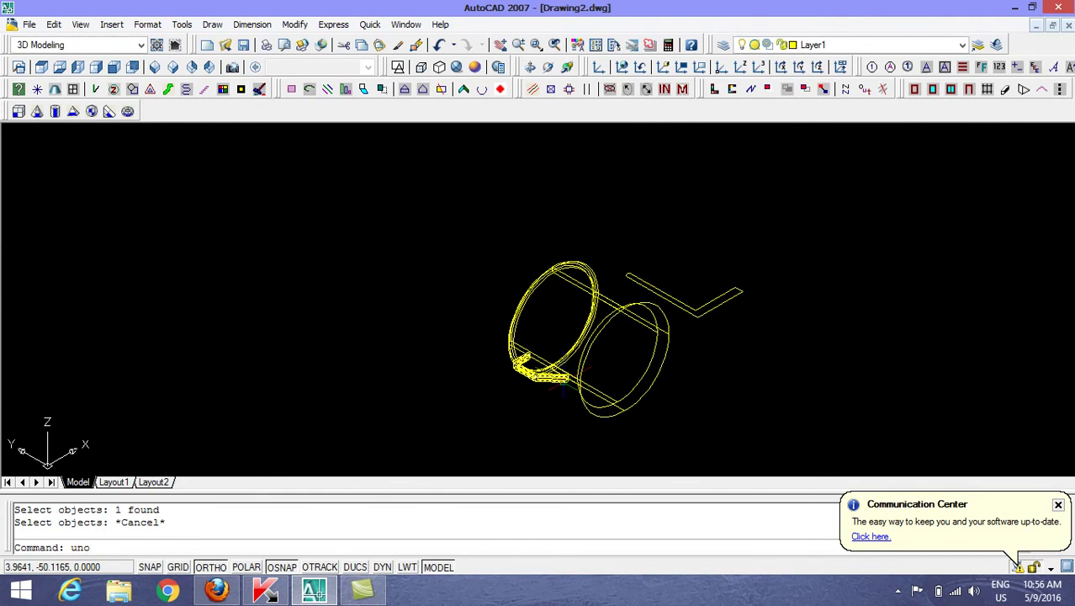
{"action": "key", "text": "Return"}
{"action": "left_click", "coordinate": [577, 415]}
{"action": "left_click", "coordinate": [477, 328]}
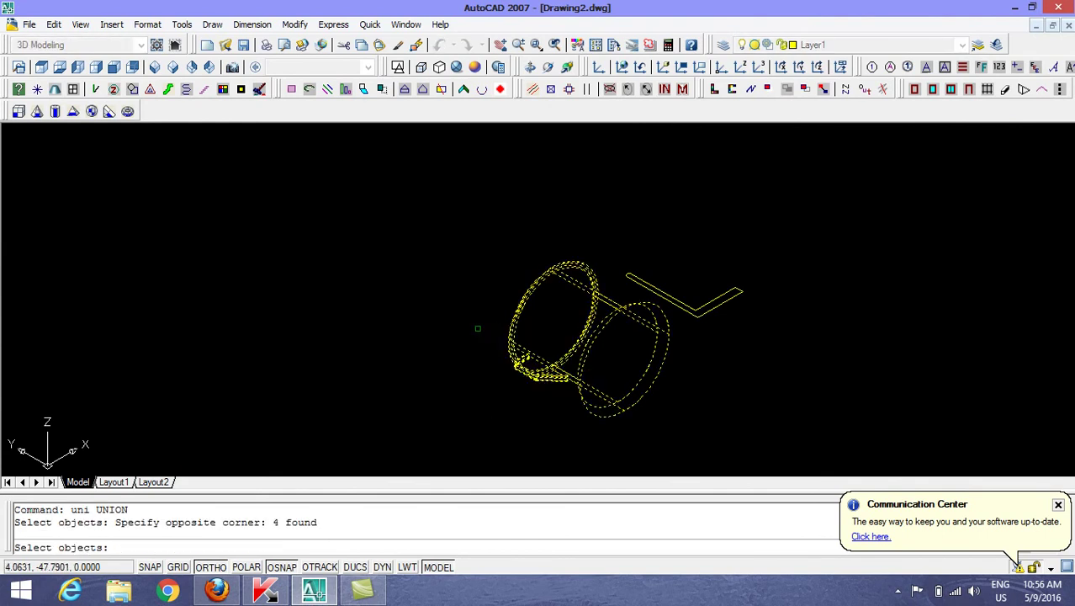
{"action": "key", "text": "Return"}
{"action": "type", "text": "3r"}
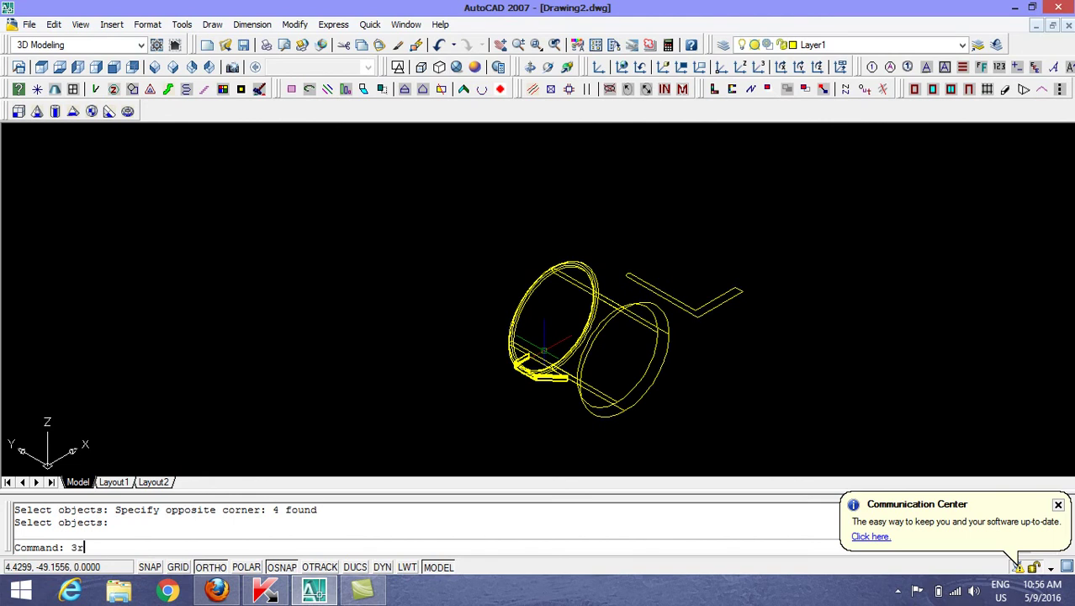
Rotate the mug 90° with 3DROTATE so it stands upright
{"action": "key", "text": "Return"}
{"action": "left_click", "coordinate": [607, 429]}
{"action": "left_click", "coordinate": [505, 365]}
{"action": "key", "text": "Return"}
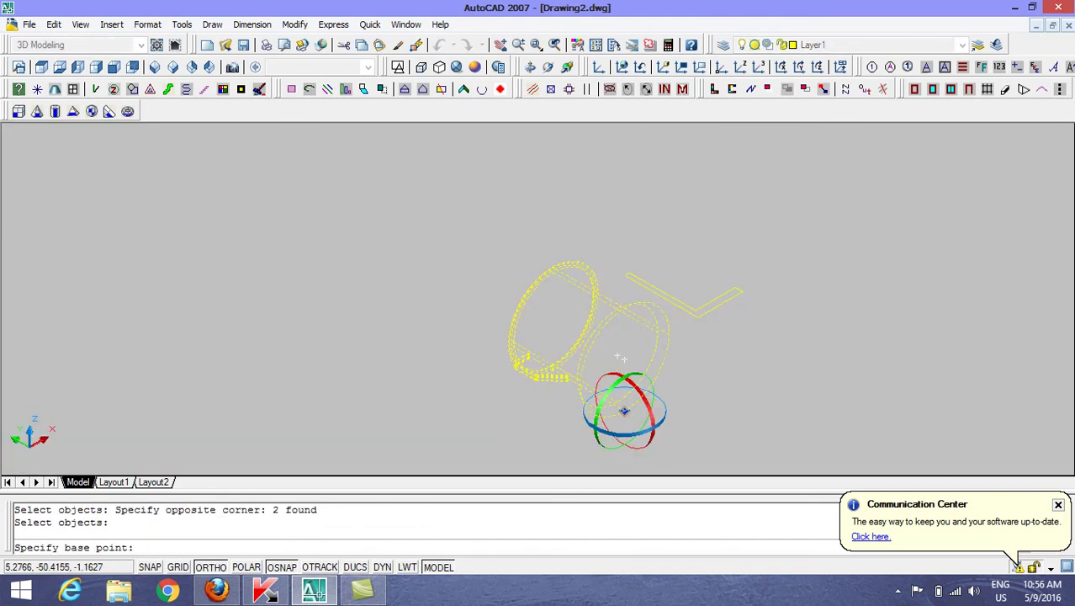
{"action": "left_click", "coordinate": [624, 410]}
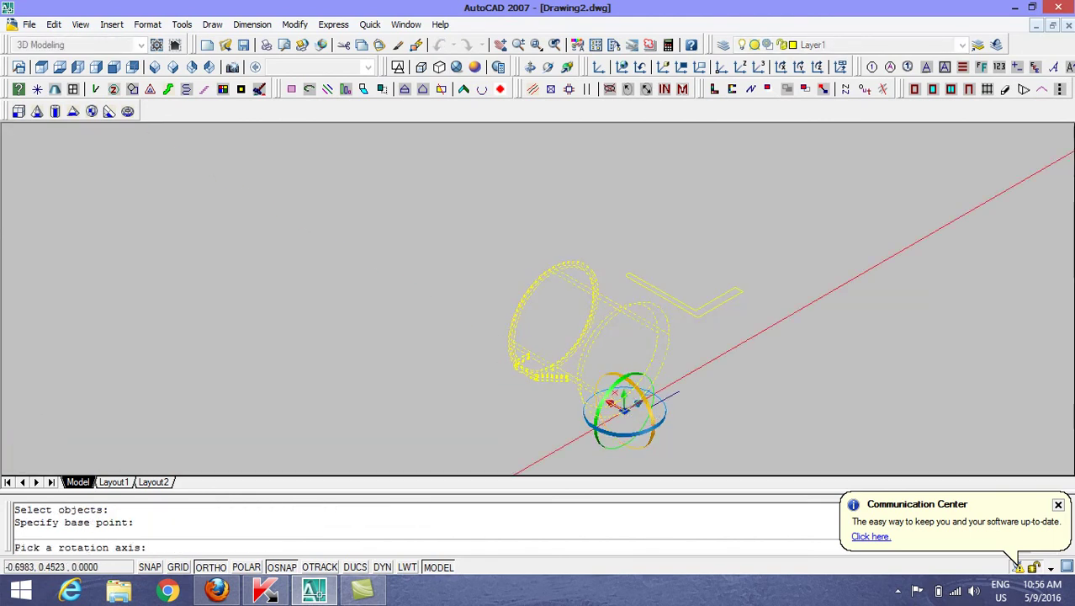
{"action": "left_click", "coordinate": [623, 407]}
{"action": "type", "text": "90"}
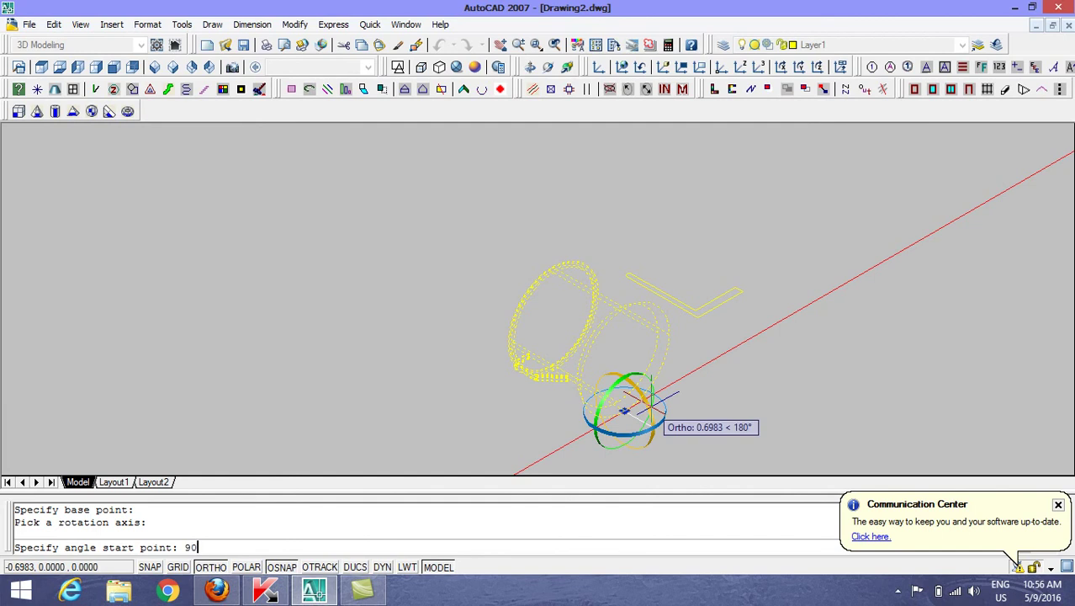
{"action": "key", "text": "Return"}
{"action": "key", "text": "Return"}
{"action": "left_click", "coordinate": [589, 311]}
Move the upright mug onto the table near the red block
{"action": "left_click", "coordinate": [745, 475]}
{"action": "key", "text": "Return"}
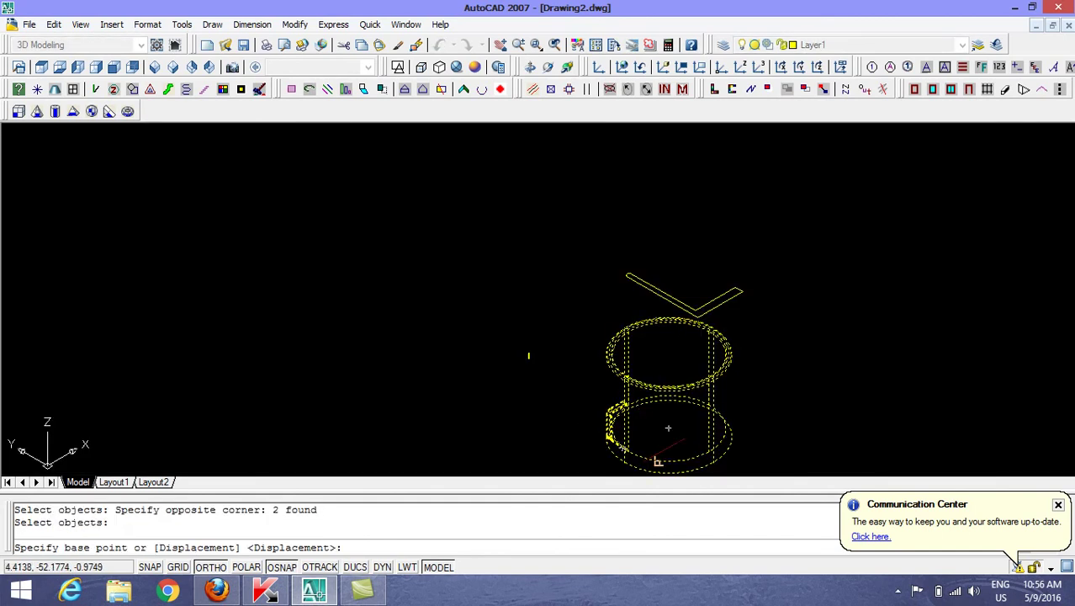
{"action": "left_click", "coordinate": [668, 432]}
{"action": "scroll", "coordinate": [555, 412], "scroll_direction": "up", "scroll_amount": 5}
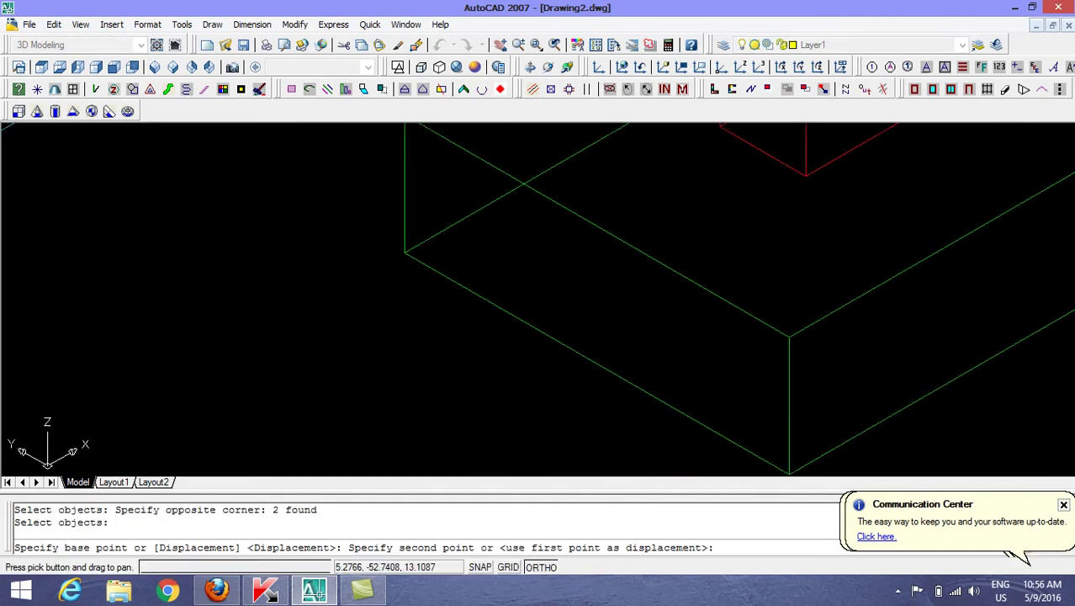
{"action": "left_click", "coordinate": [764, 219]}
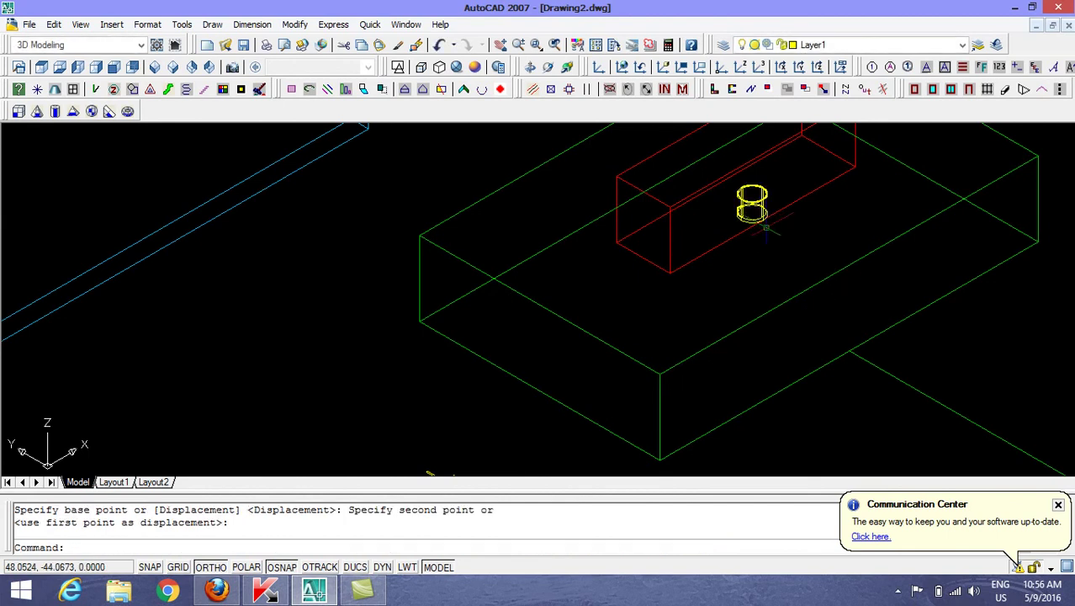
{"action": "scroll", "coordinate": [767, 215], "scroll_direction": "up", "scroll_amount": 3}
Move the mug a second time to fine-tune its spot on the tabletop
{"action": "key", "text": "Return"}
{"action": "left_click", "coordinate": [685, 217]}
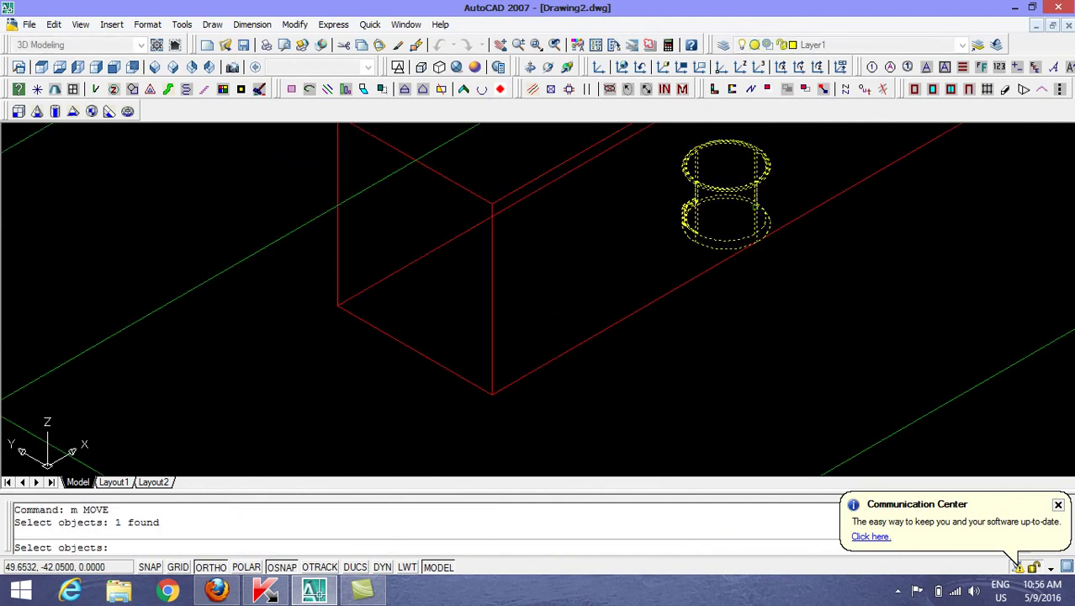
{"action": "key", "text": "Return"}
{"action": "scroll", "coordinate": [454, 258], "scroll_direction": "down", "scroll_amount": 2}
{"action": "left_click", "coordinate": [400, 357]}
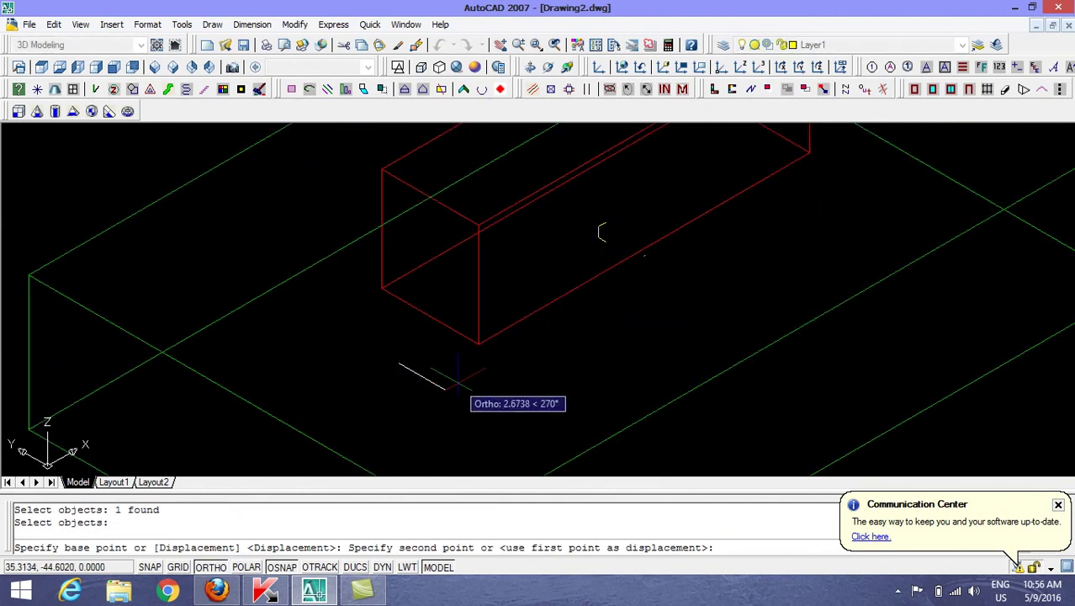
{"action": "left_click", "coordinate": [461, 380]}
{"action": "scroll", "coordinate": [629, 279], "scroll_direction": "up", "scroll_amount": 2}
{"action": "scroll", "coordinate": [628, 278], "scroll_direction": "up", "scroll_amount": 2}
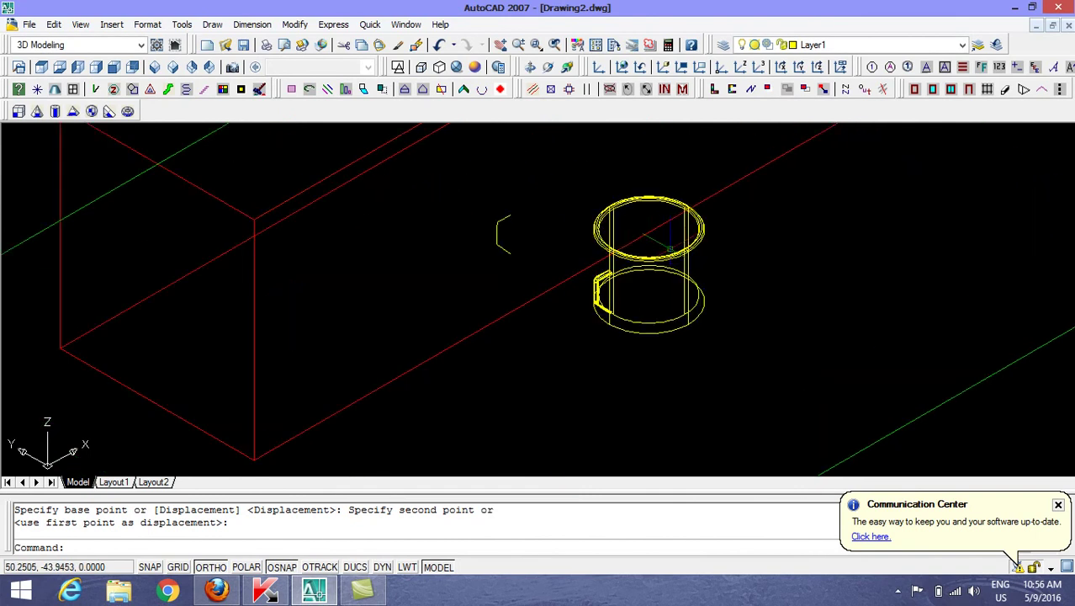
{"action": "scroll", "coordinate": [629, 278], "scroll_direction": "up", "scroll_amount": 2}
{"action": "scroll", "coordinate": [628, 278], "scroll_direction": "up", "scroll_amount": 2}
{"action": "scroll", "coordinate": [526, 345], "scroll_direction": "down", "scroll_amount": 2}
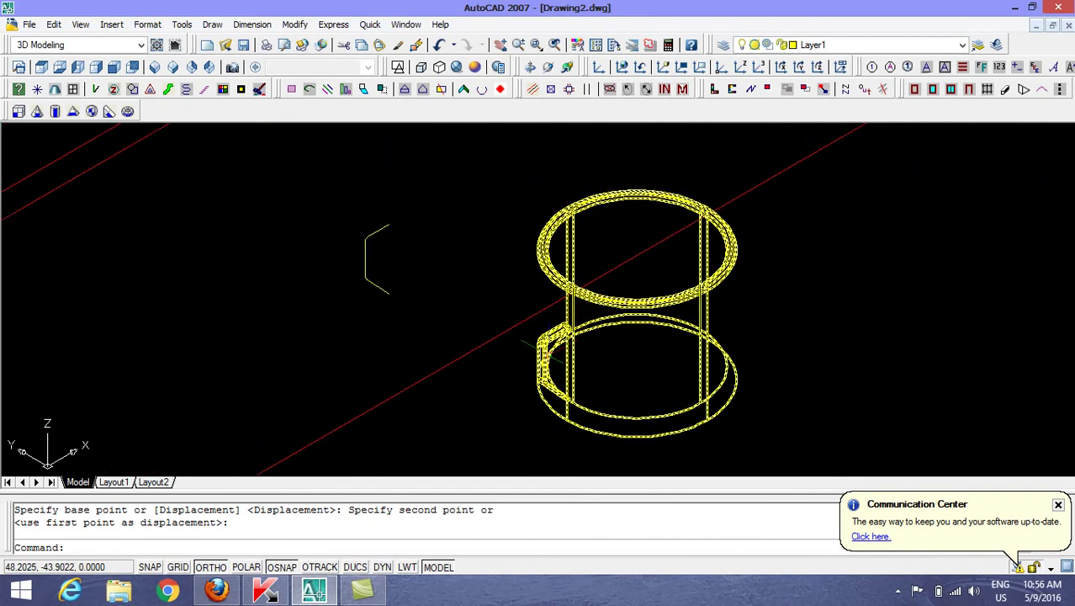
{"action": "type", "text": "rc"}
{"action": "key", "text": "Return"}
{"action": "left_click", "coordinate": [635, 367]}
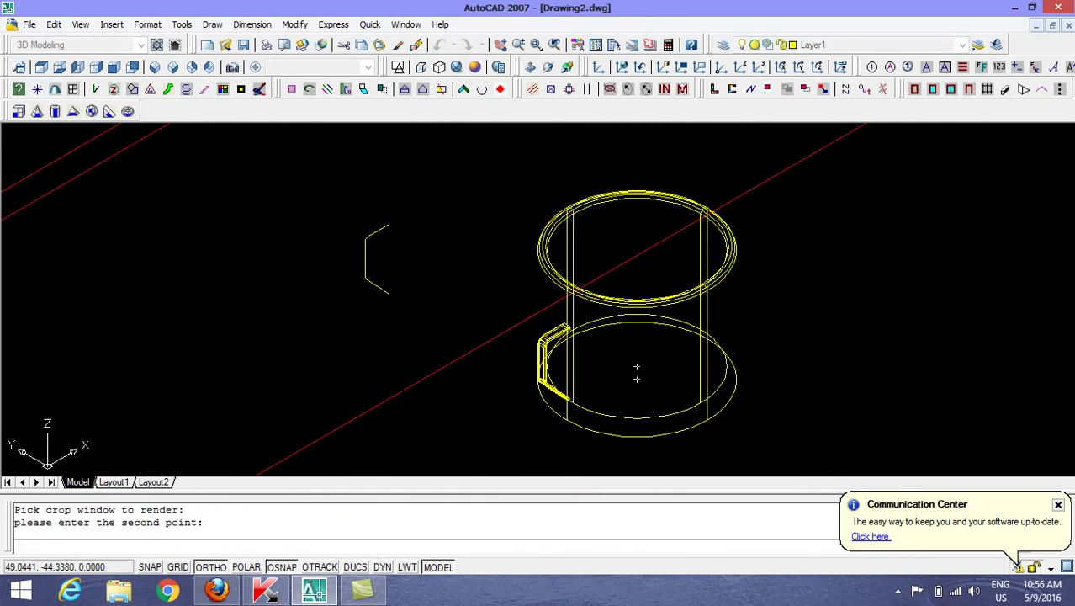
{"action": "left_click", "coordinate": [636, 378]}
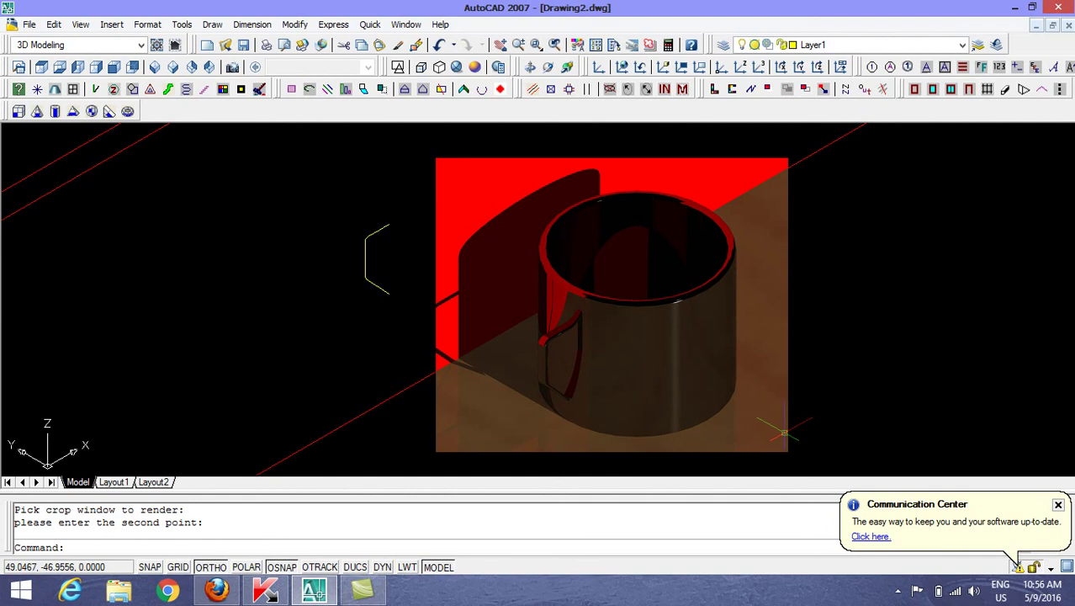
{"action": "scroll", "coordinate": [751, 432], "scroll_direction": "down", "scroll_amount": 2}
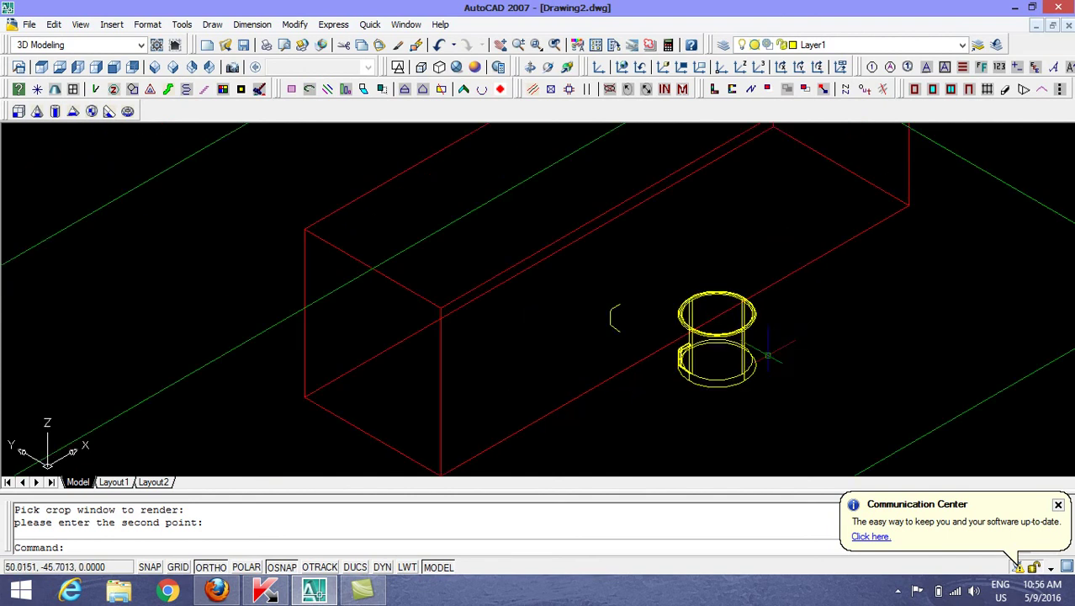
{"action": "scroll", "coordinate": [762, 349], "scroll_direction": "up", "scroll_amount": 2}
{"action": "scroll", "coordinate": [673, 269], "scroll_direction": "up", "scroll_amount": 1}
{"action": "scroll", "coordinate": [656, 269], "scroll_direction": "up", "scroll_amount": 1}
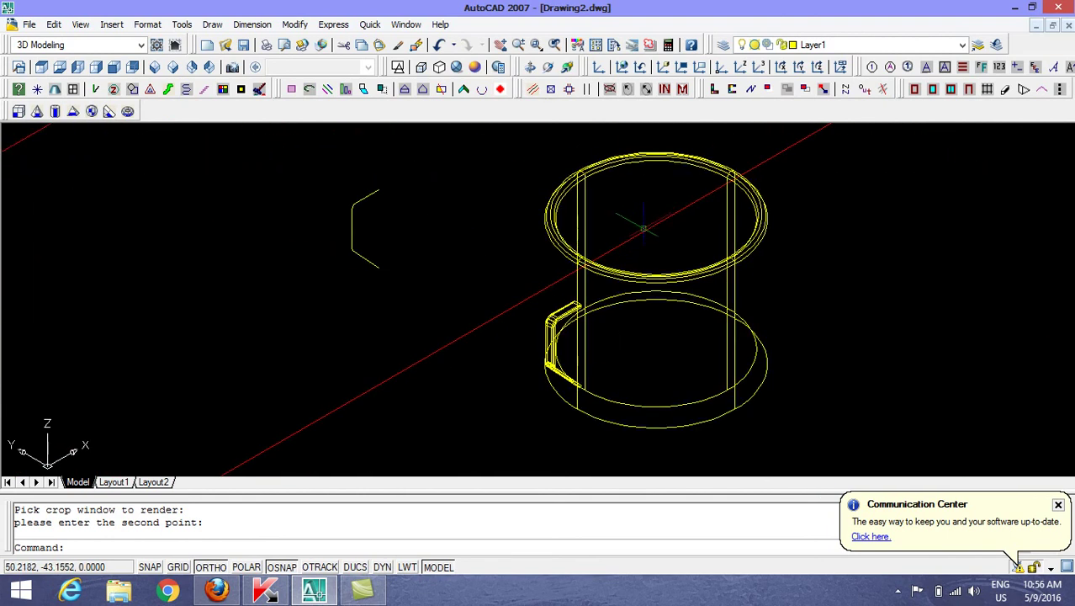
{"action": "scroll", "coordinate": [656, 269], "scroll_direction": "up", "scroll_amount": 1}
{"action": "type", "text": "rr"}
{"action": "key", "text": "Return"}
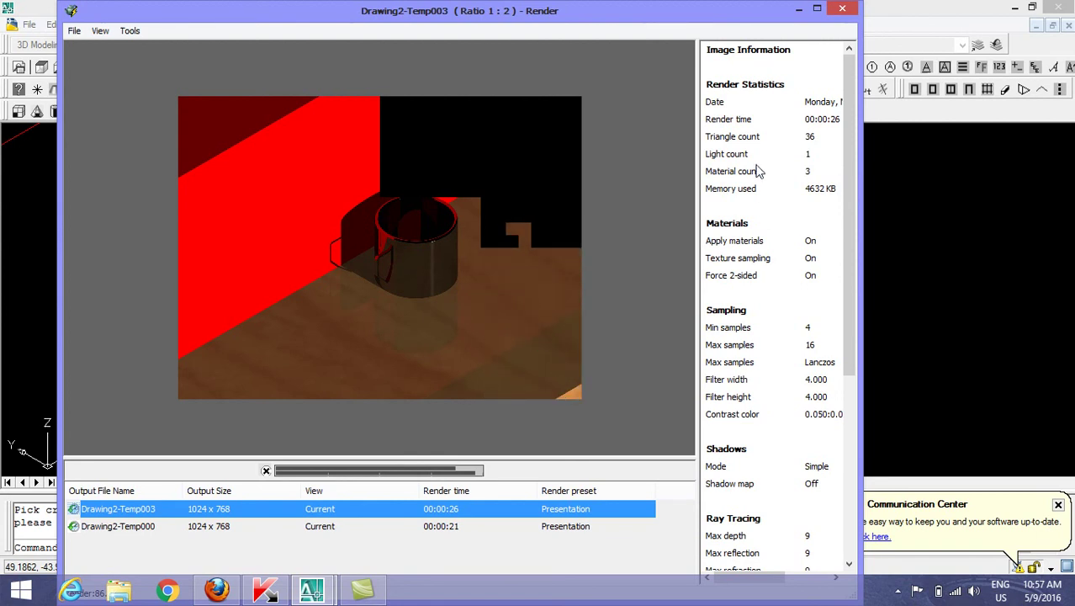
{"action": "left_click", "coordinate": [842, 10]}
Render the close-up of the mug as a 1024 x 768 Presentation image
{"action": "scroll", "coordinate": [630, 269], "scroll_direction": "up", "scroll_amount": 3}
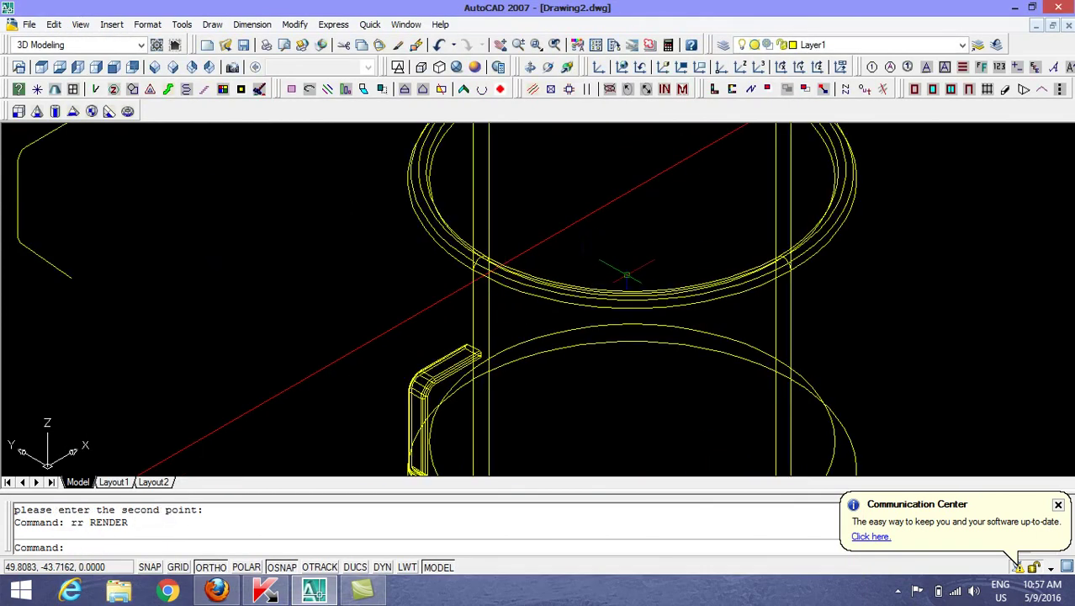
{"action": "scroll", "coordinate": [578, 253], "scroll_direction": "up", "scroll_amount": 2}
{"action": "type", "text": "rr"}
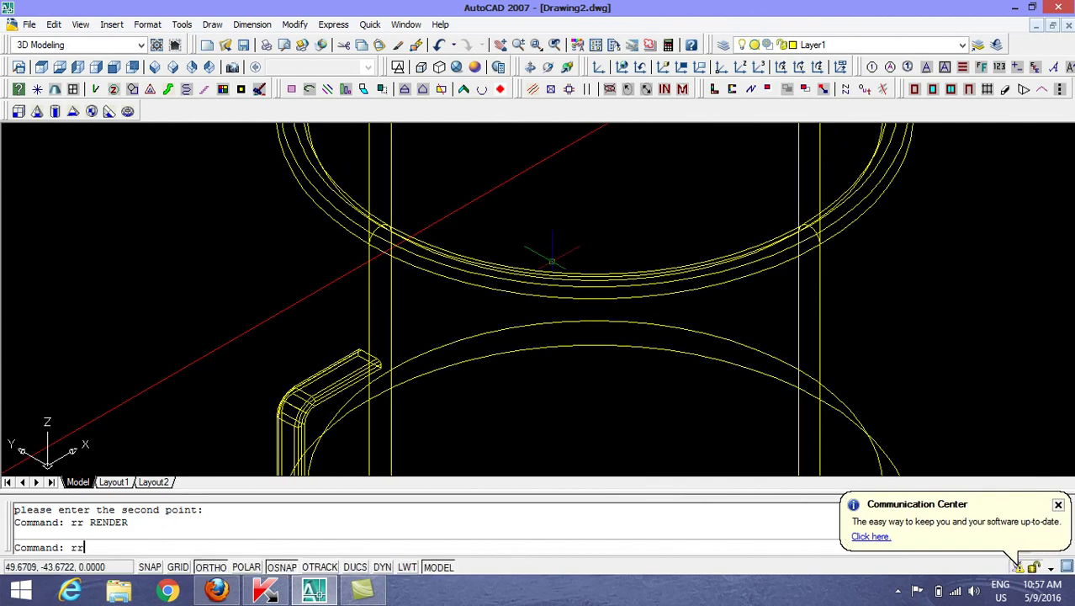
{"action": "key", "text": "Return"}
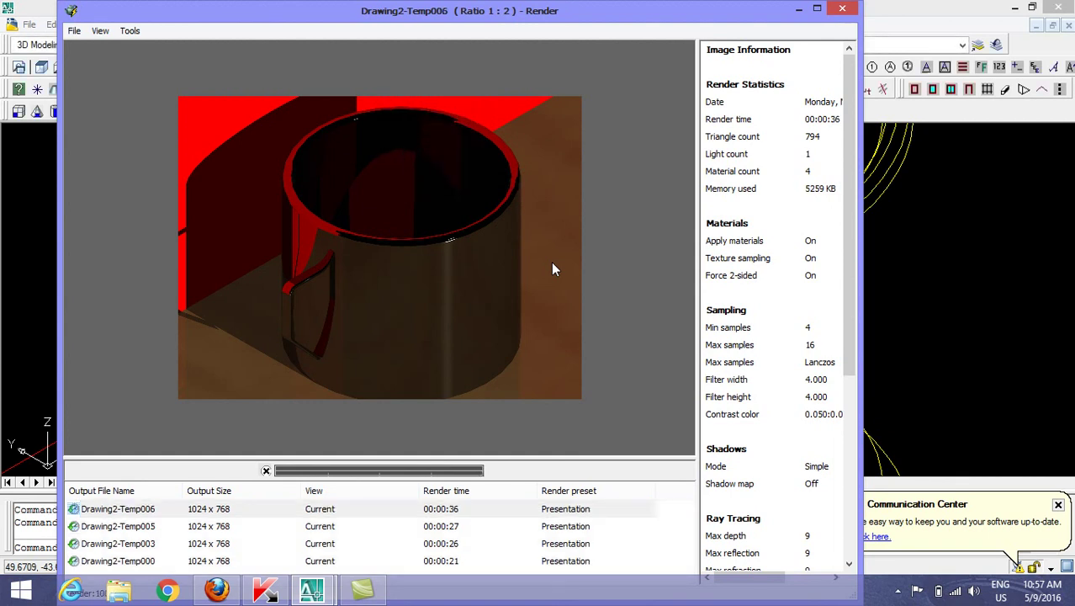
{"action": "left_click", "coordinate": [901, 592]}
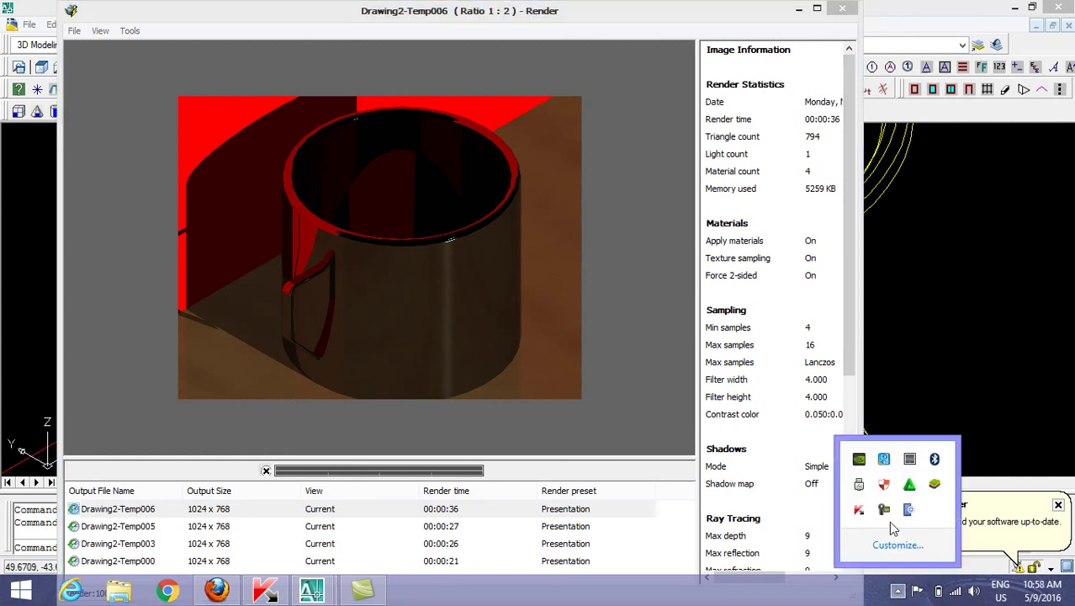